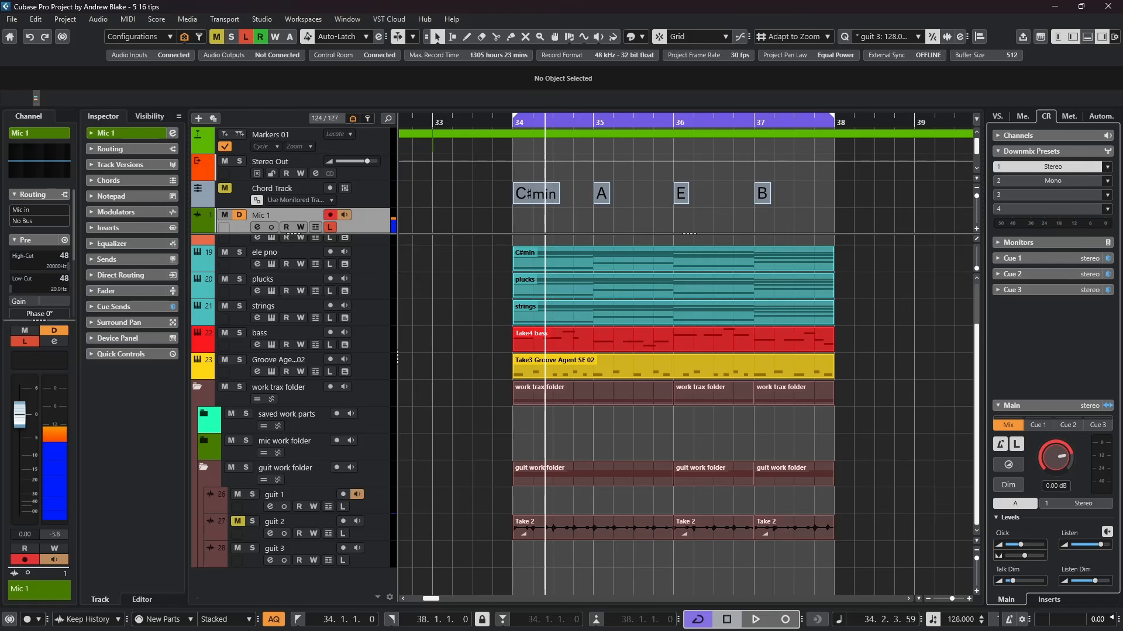
# - Set the Mic 1 channel's low-cut filter to 218.7 Hz and play the loop from bar 34
pyautogui.moveTo(10, 289); pyautogui.dragTo(31, 290)
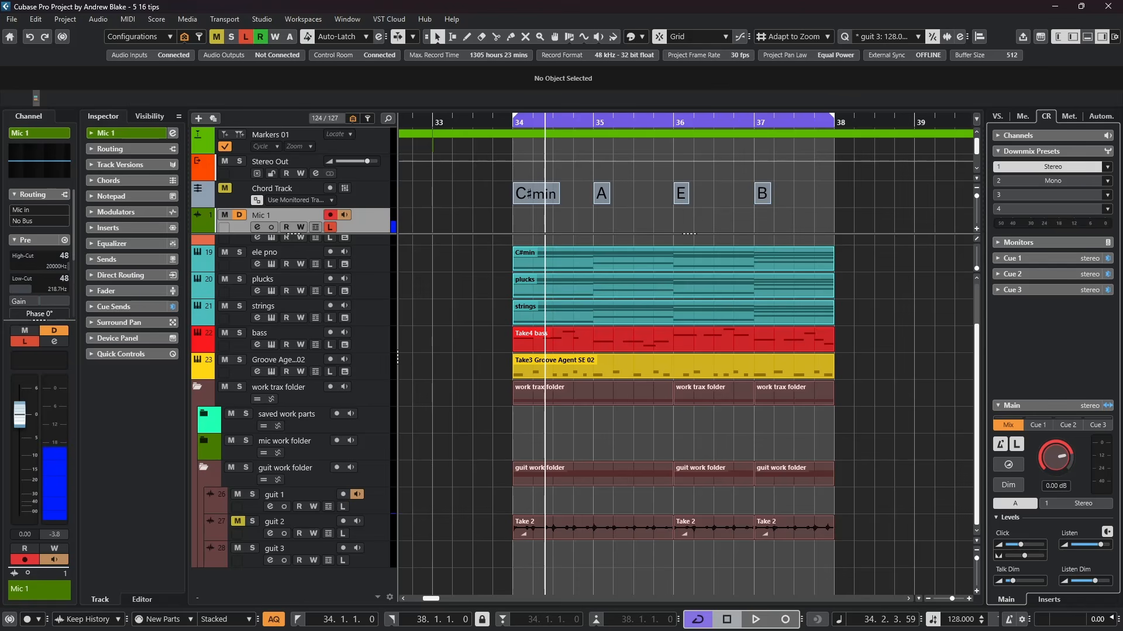
pyautogui.press('KP_1')
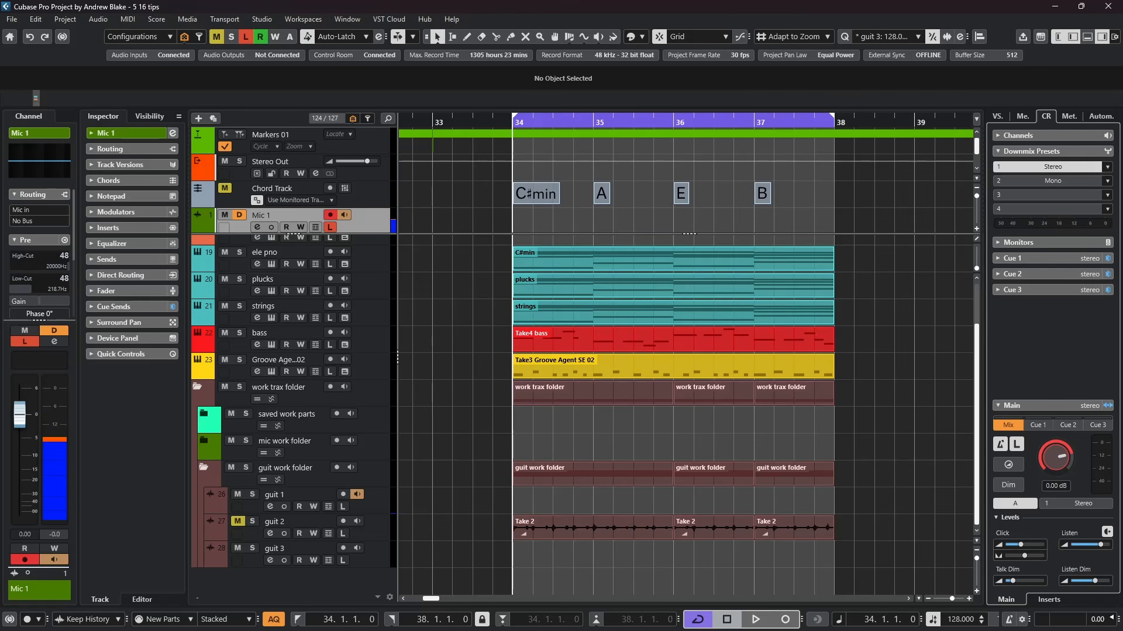
pyautogui.press('space')
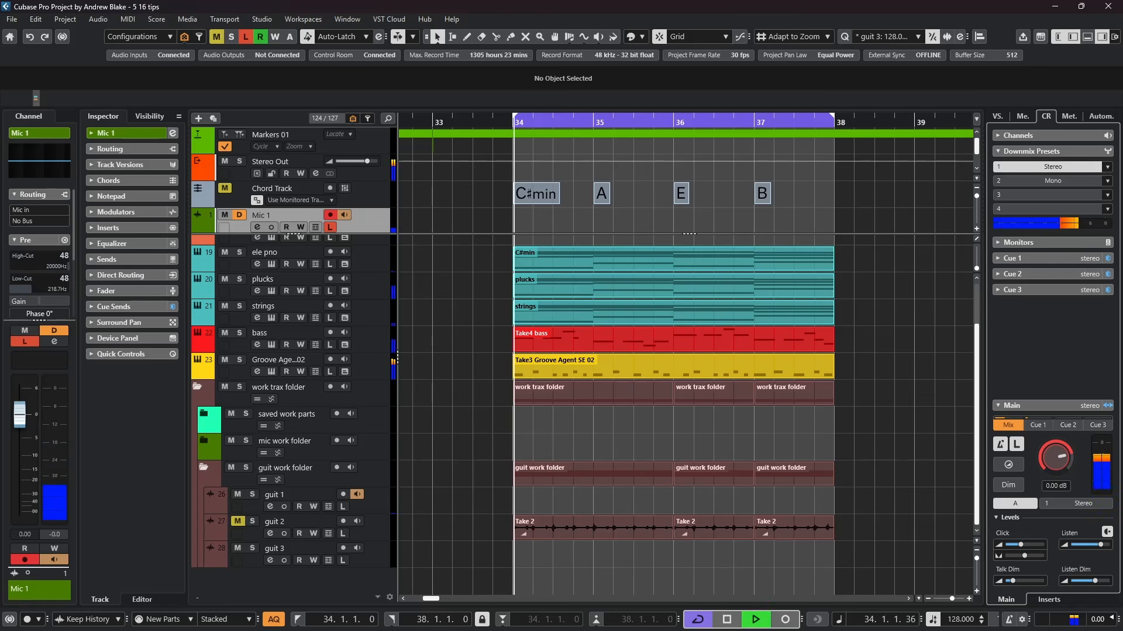
pyautogui.press('space')
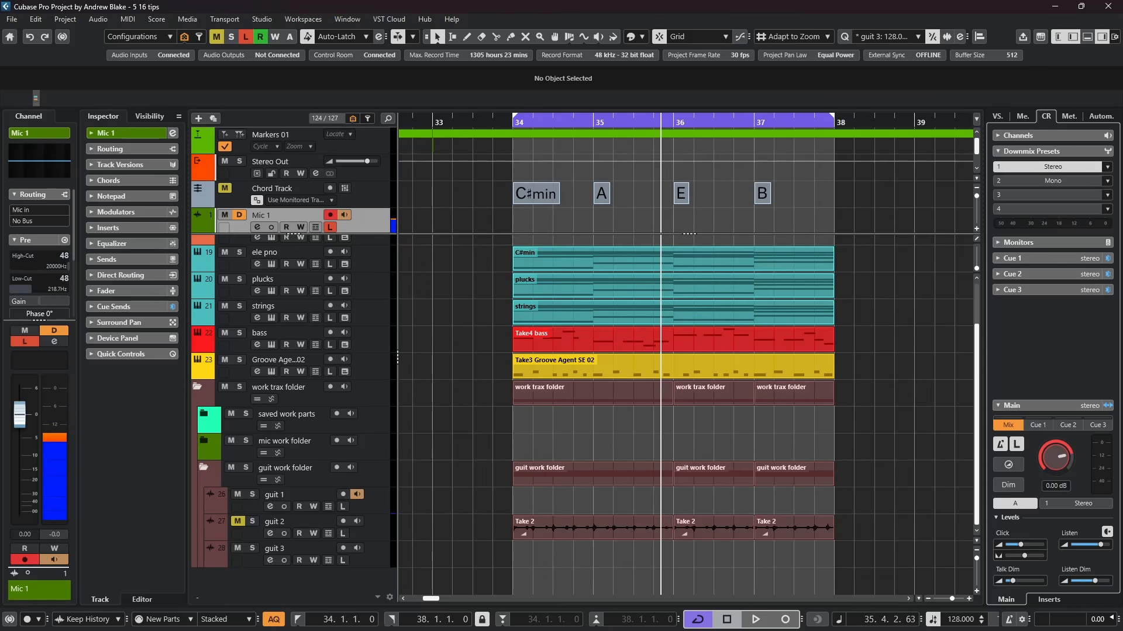
# - Unmute and select the guit 2 track, and play the arrangement with it from bar 34
pyautogui.click(292, 522)
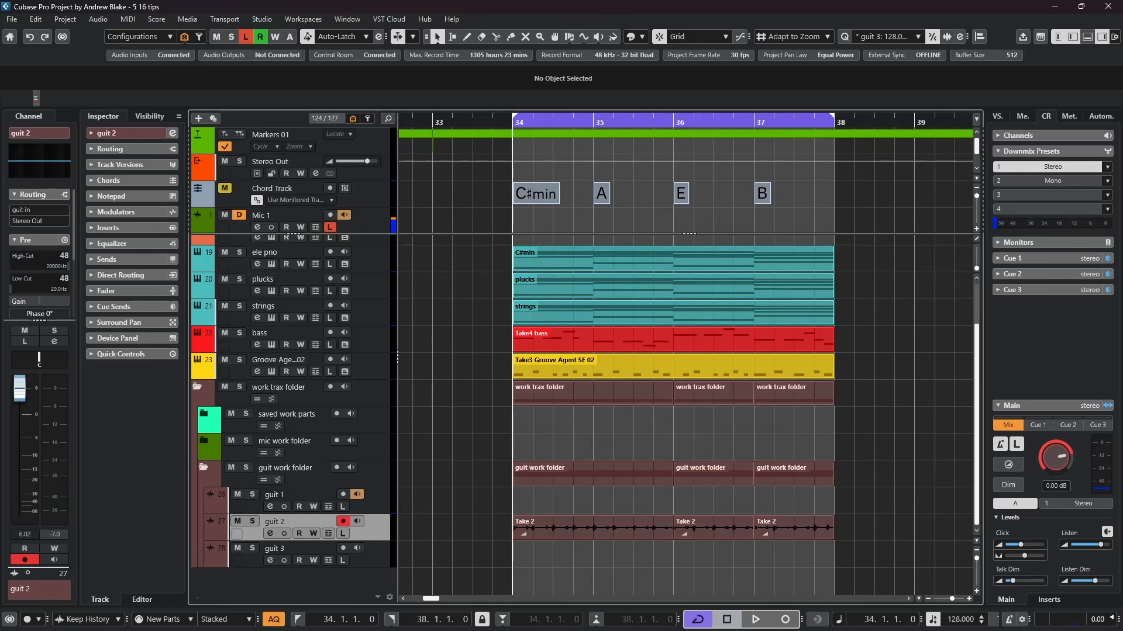
pyautogui.press('space')
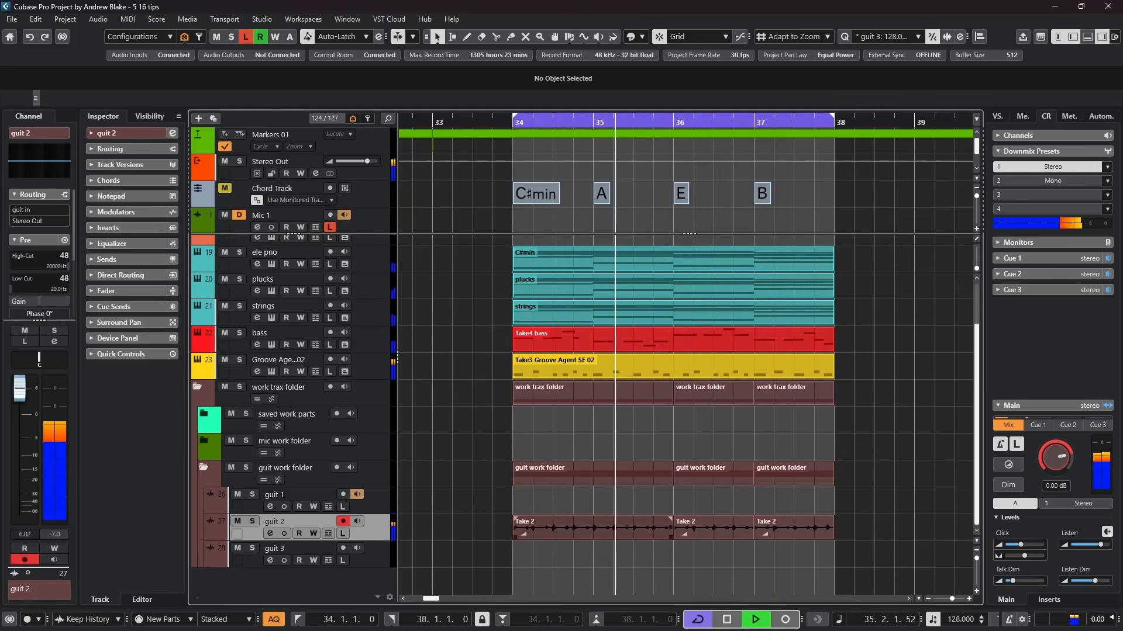
pyautogui.press('space')
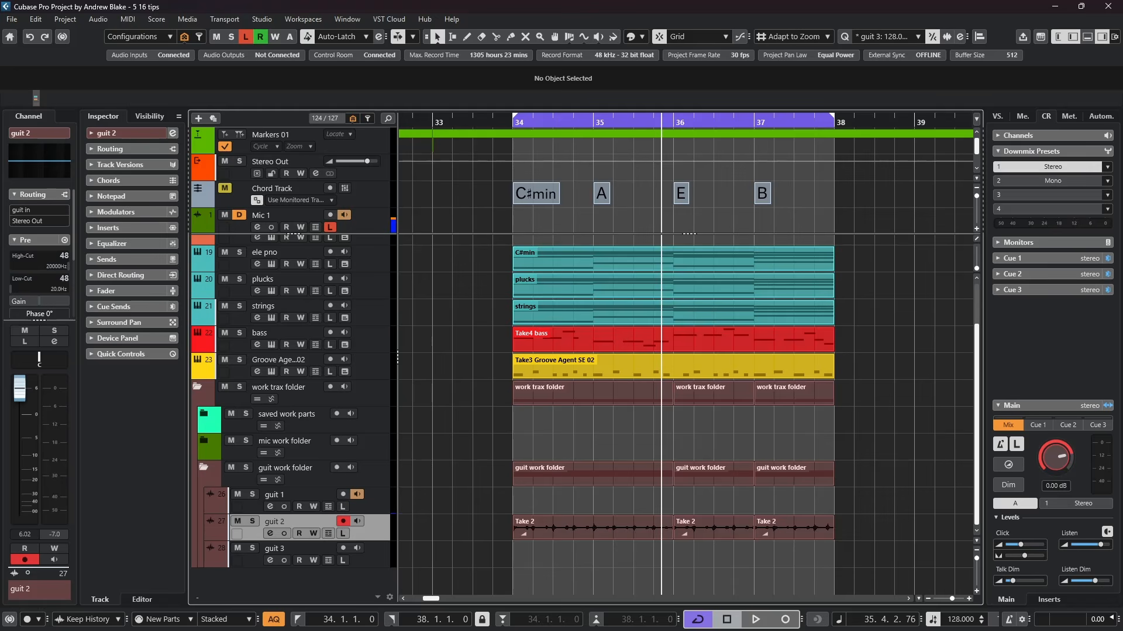
# - Move the bar 36 section of the guit 2 take down to the guit 3 track and select the moved event
pyautogui.press('2')
pyautogui.moveTo(674, 528); pyautogui.dragTo(753, 528)
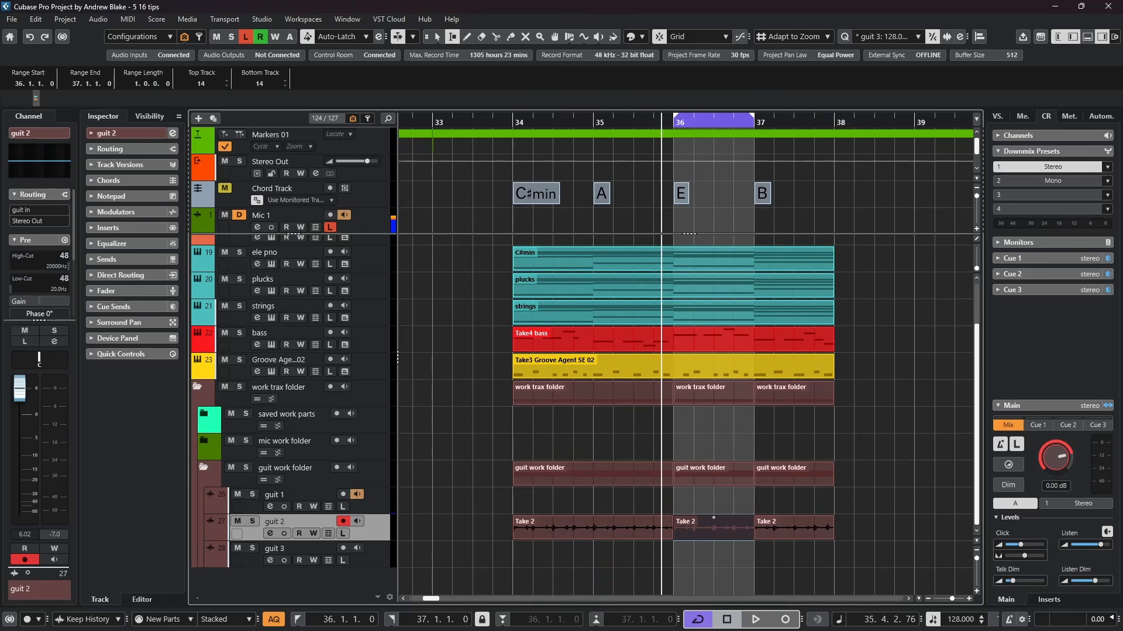
pyautogui.moveTo(713, 518); pyautogui.dragTo(713, 545)
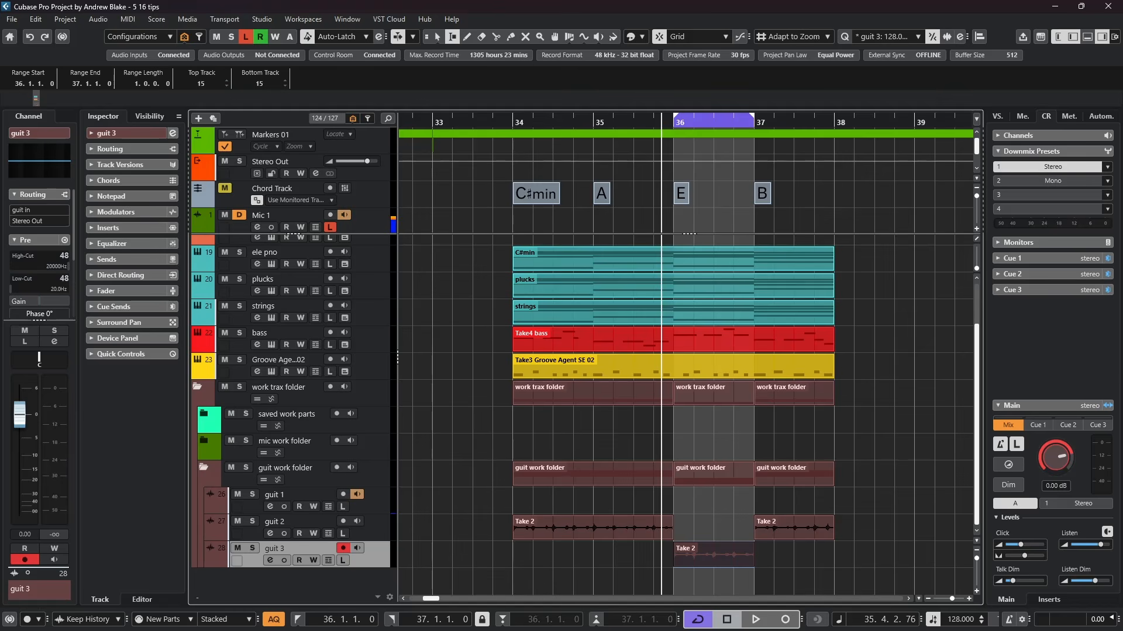
pyautogui.press('1')
pyautogui.click(714, 545)
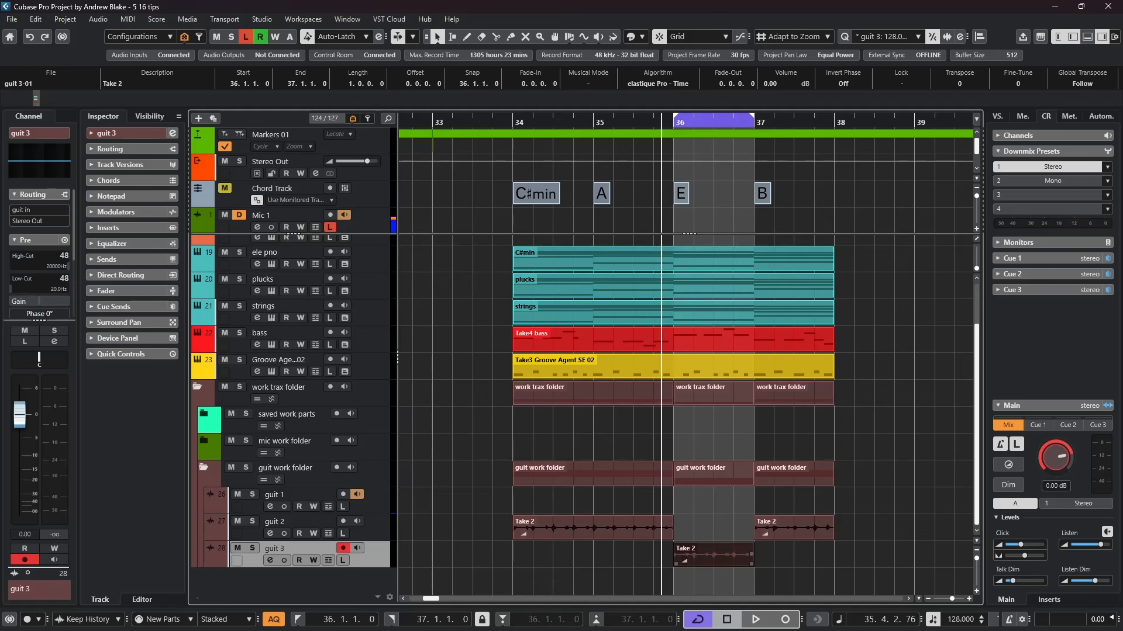
# - Open the guit 3 event in the Sample Editor and show its Hitpoints settings, including the Create Groove option
pyautogui.press('Return')
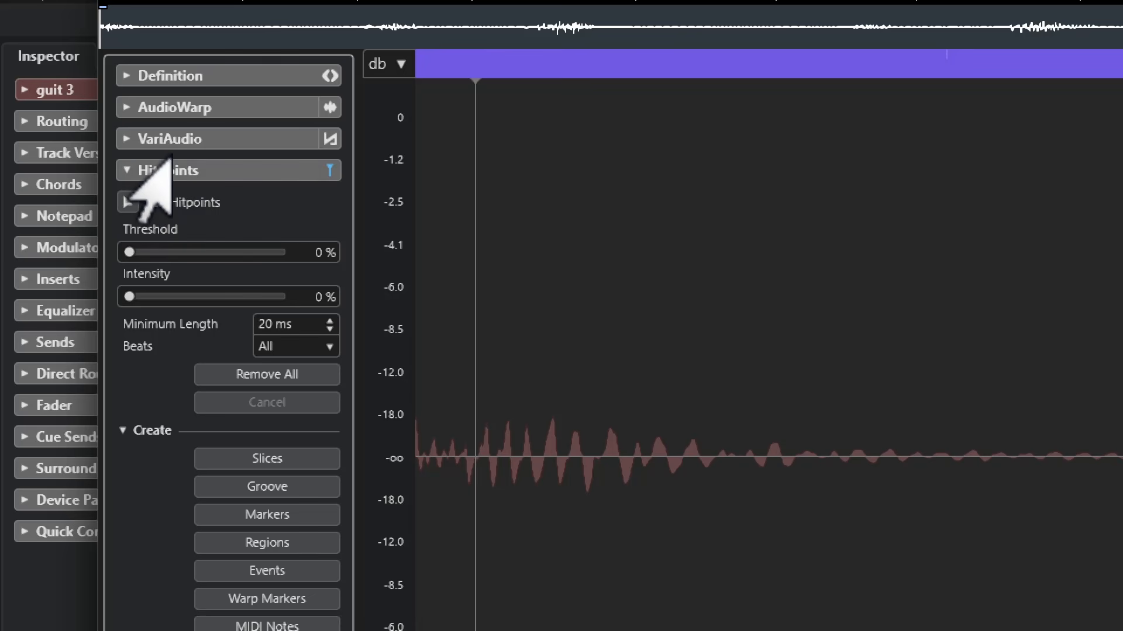
pyautogui.click(100, 224)
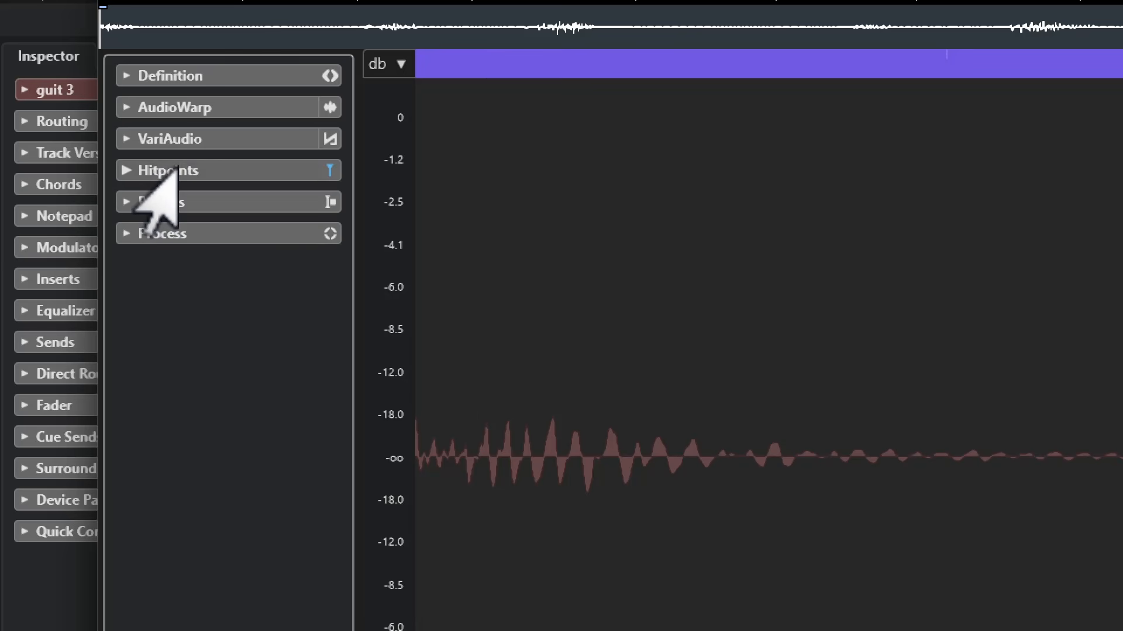
pyautogui.click(174, 170)
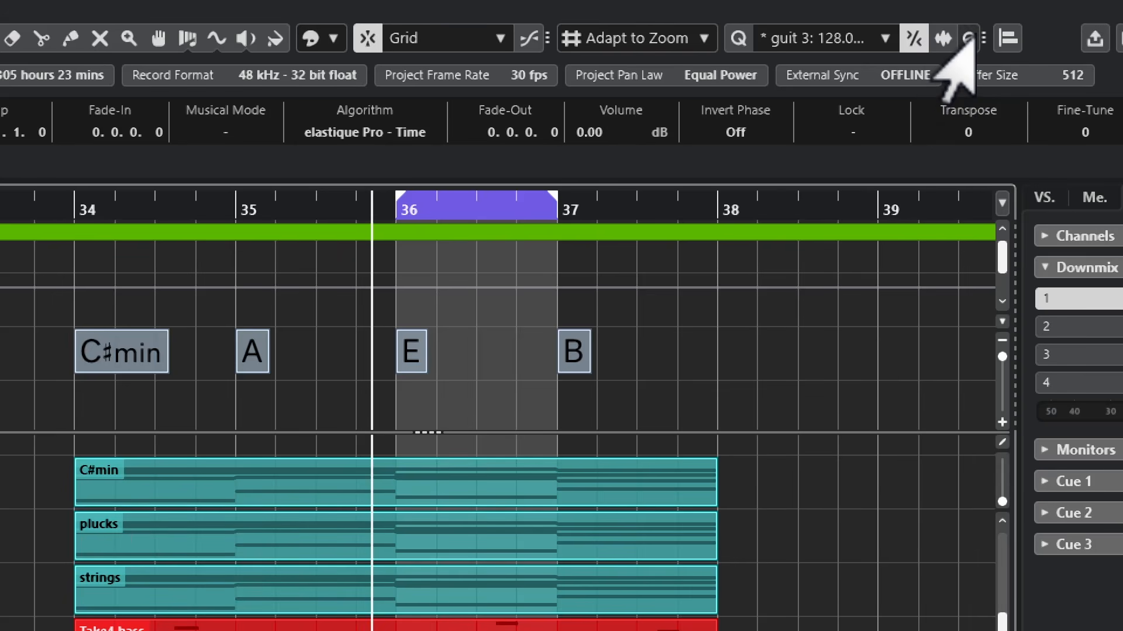
# - Open the Quantize Panel and locate the "guit 3: 128.00 bpm, 4/4 1 bar(s)" groove in the presets
pyautogui.click(966, 36)
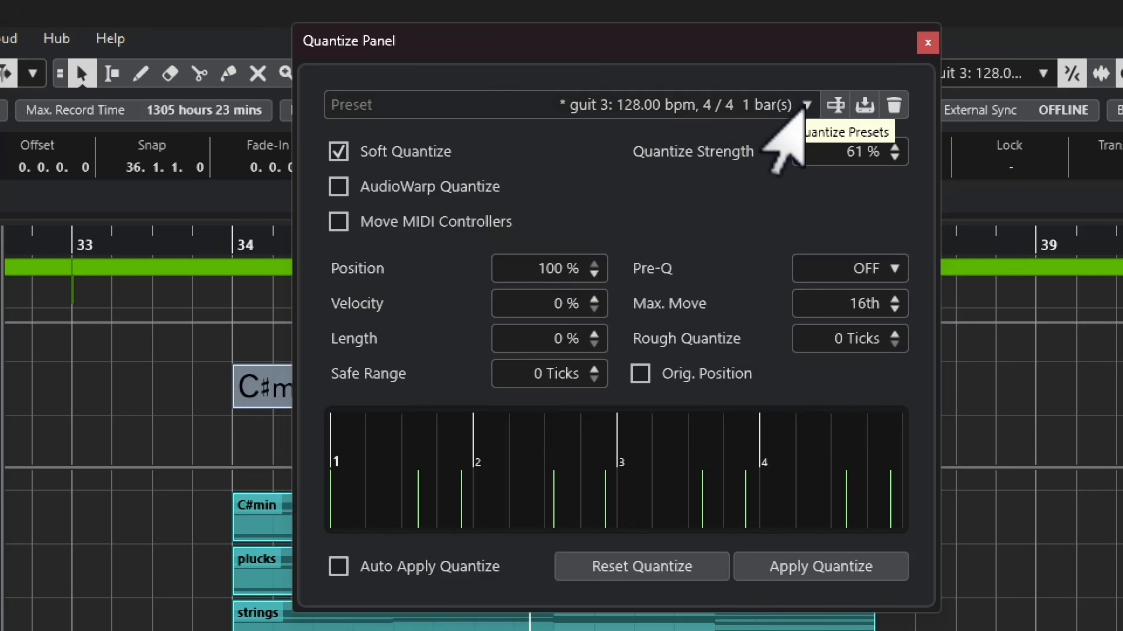
pyautogui.click(766, 114)
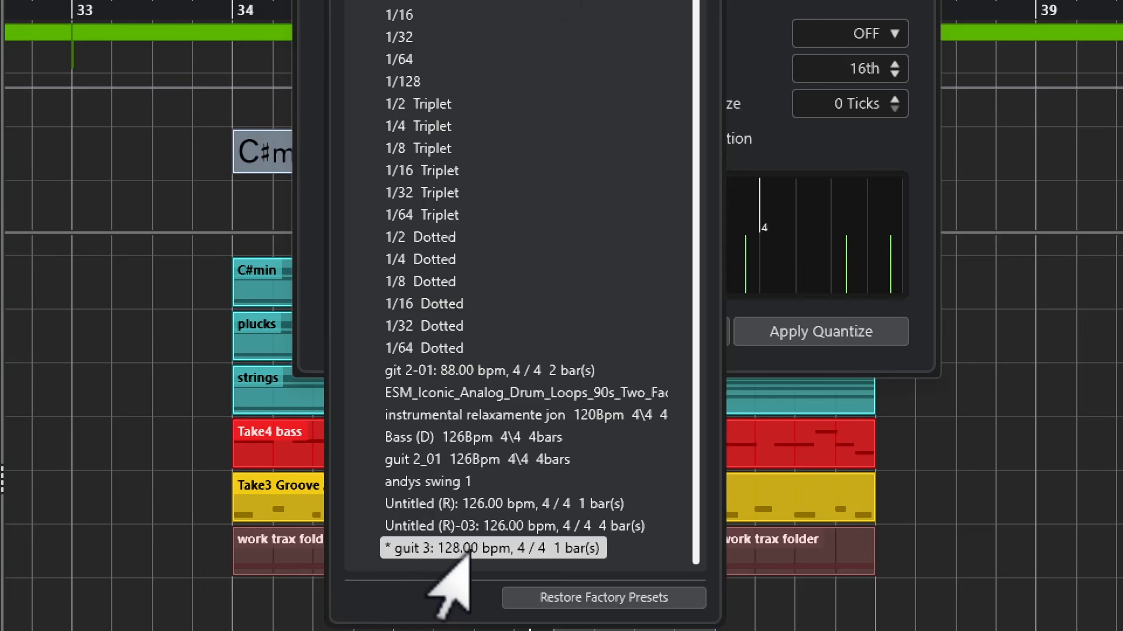
# - Set the locators to the ele pno part's range from bar 34 to bar 38 and play the loop
pyautogui.moveTo(230, 251); pyautogui.dragTo(889, 514)
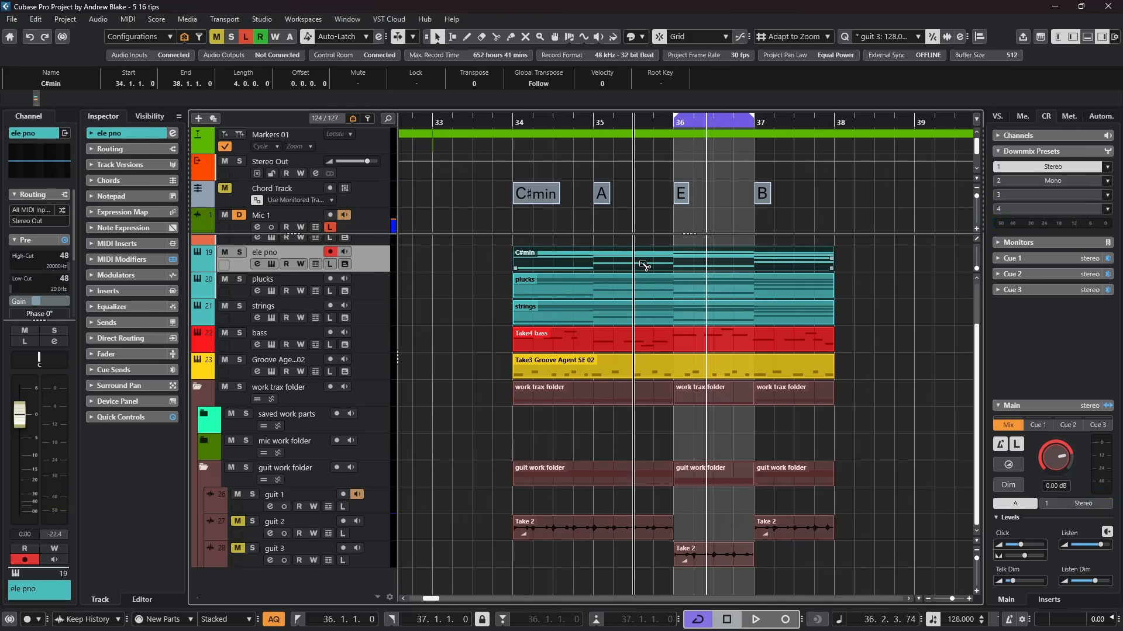
pyautogui.press('p')
pyautogui.press('space')
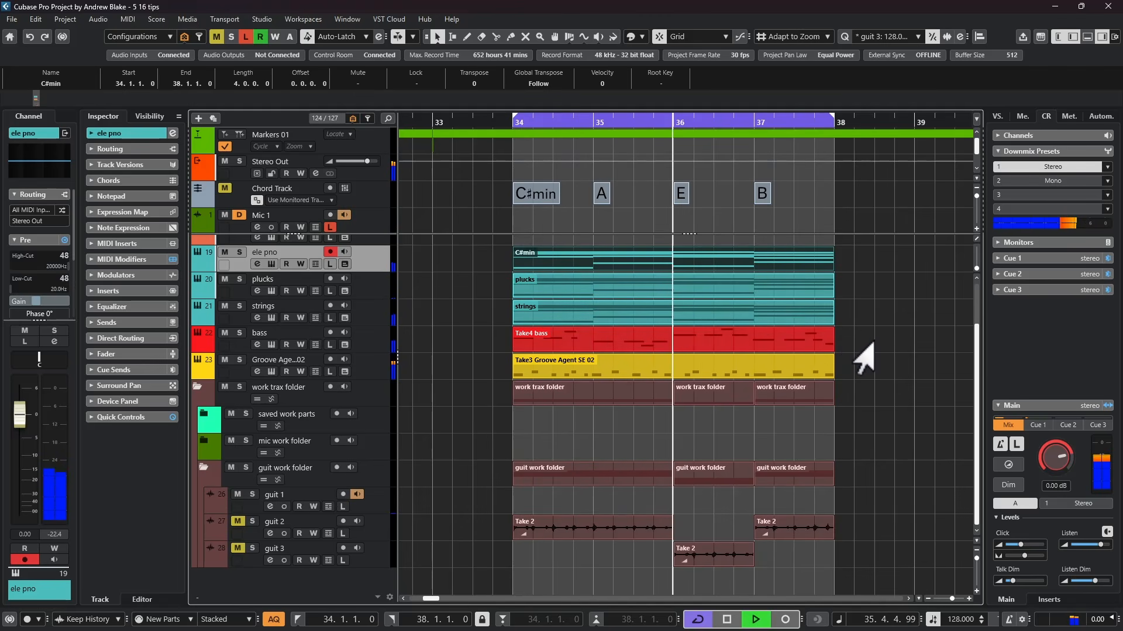
pyautogui.press('space')
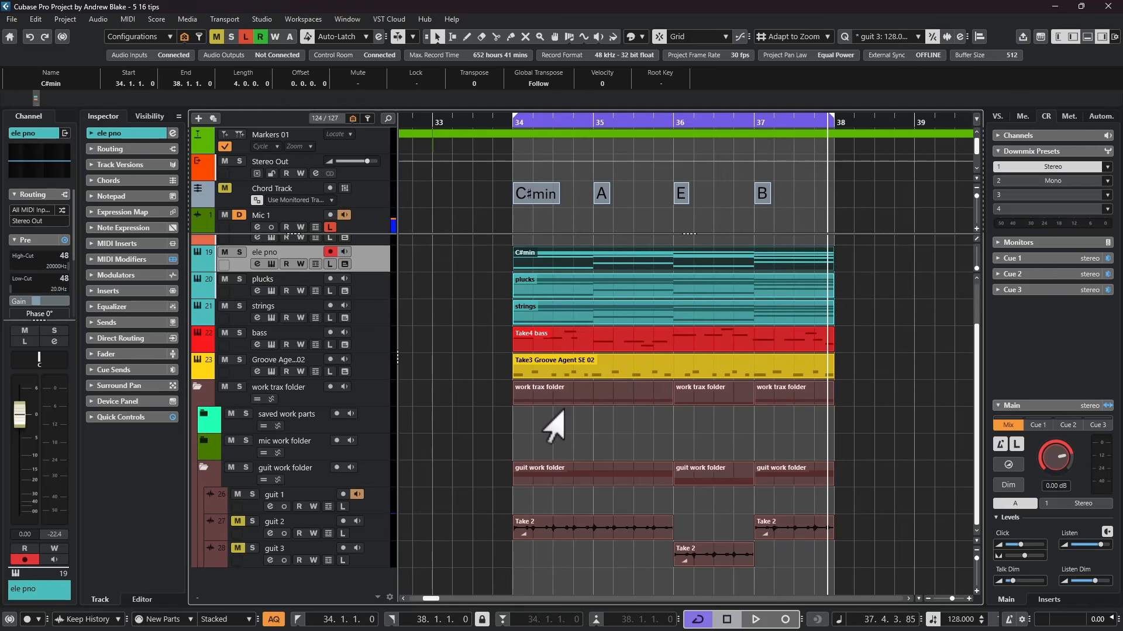
# - Open the Groove Agent SE 02 part in the Key Editor and choose the 1/8 quantize preset
pyautogui.doubleClick(624, 374)
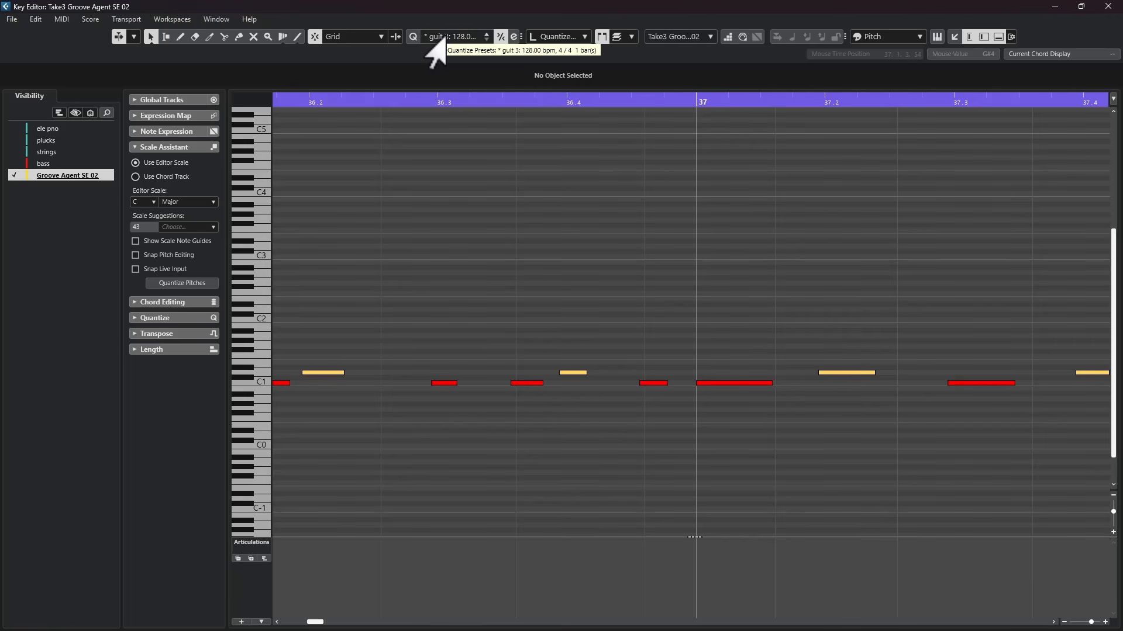
pyautogui.click(437, 37)
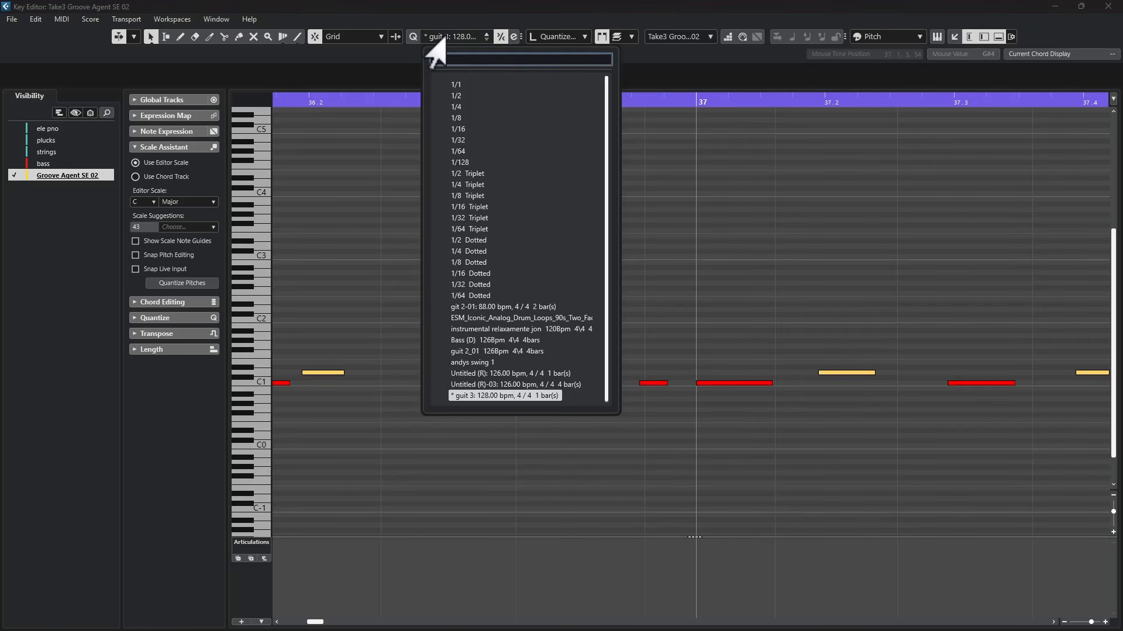
pyautogui.click(443, 117)
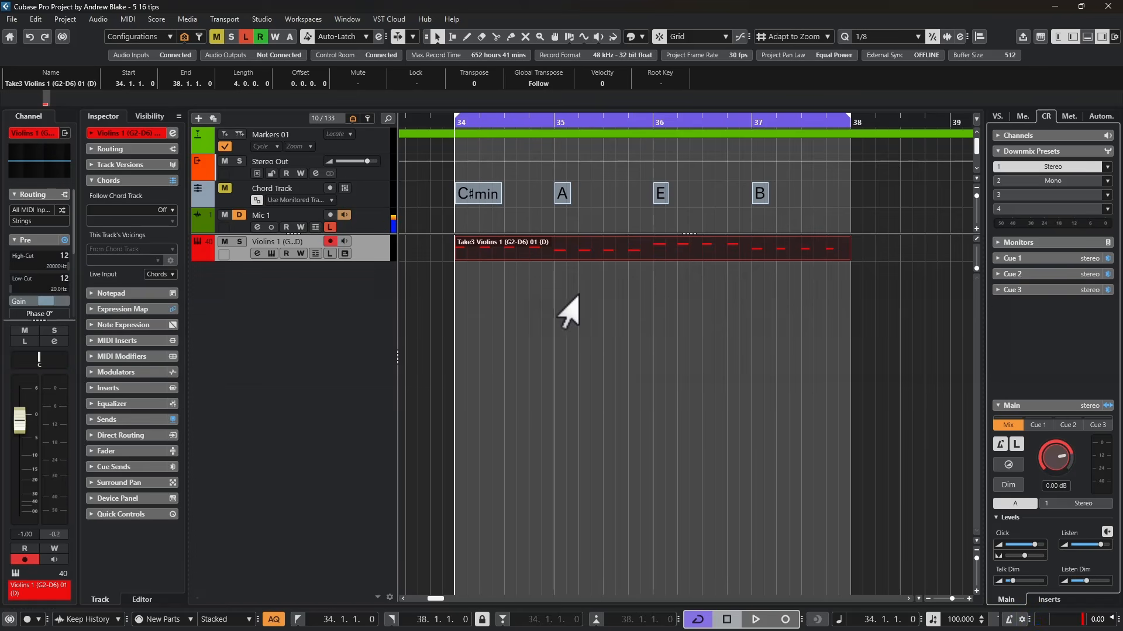
# - Audition the Violins 1 MIDI part and render it in place to an audio track
pyautogui.press('space')
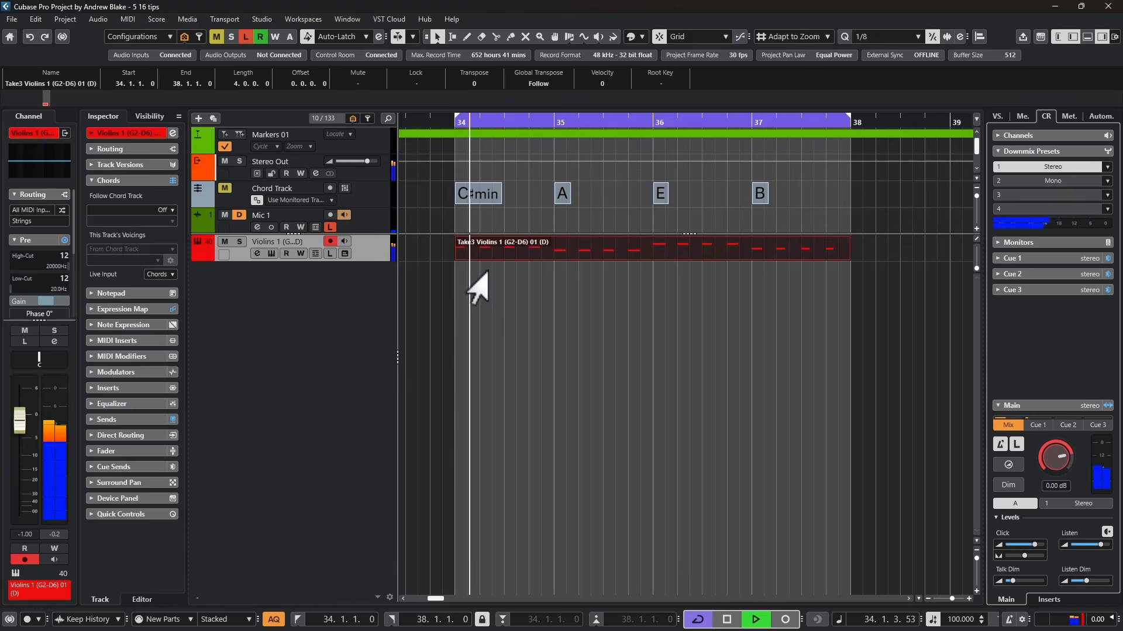
pyautogui.press('space')
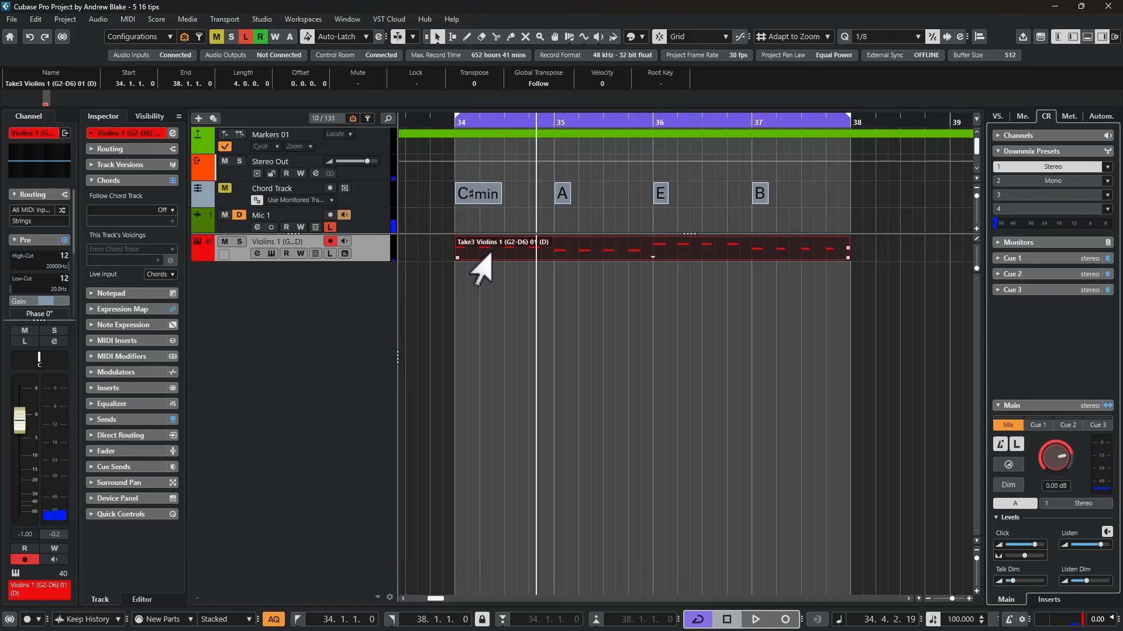
pyautogui.click(481, 258)
pyautogui.hotkey('alt', 'r')
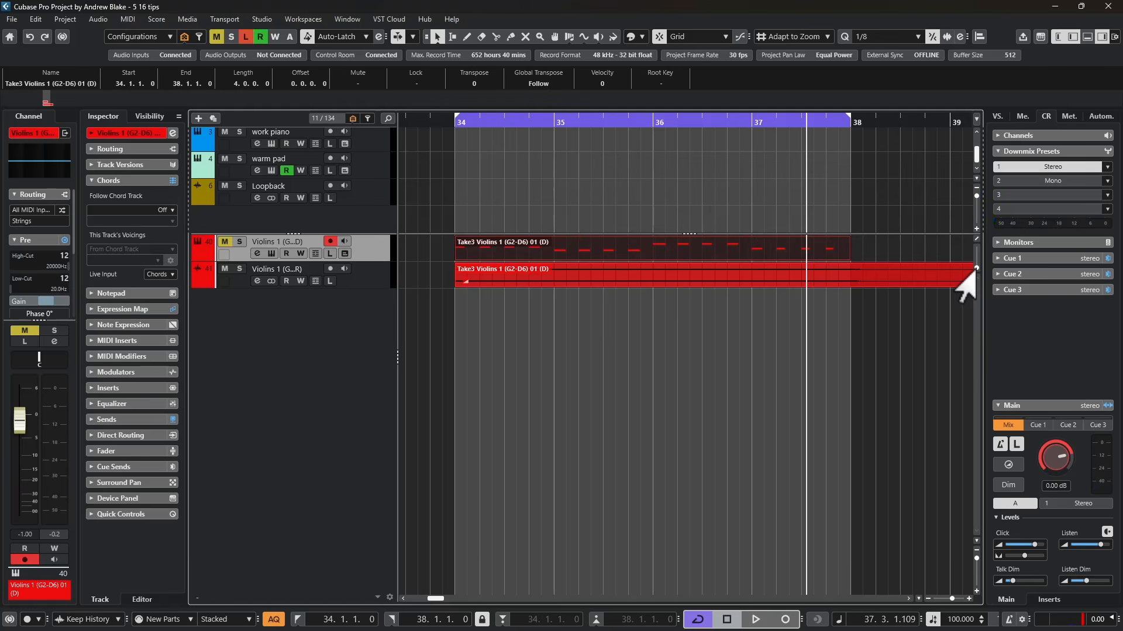
# - Place the playback cursor at the note start on 34.3 and compare it with the rendered Violins 1 waveform's attack
pyautogui.moveTo(975, 269); pyautogui.dragTo(976, 260)
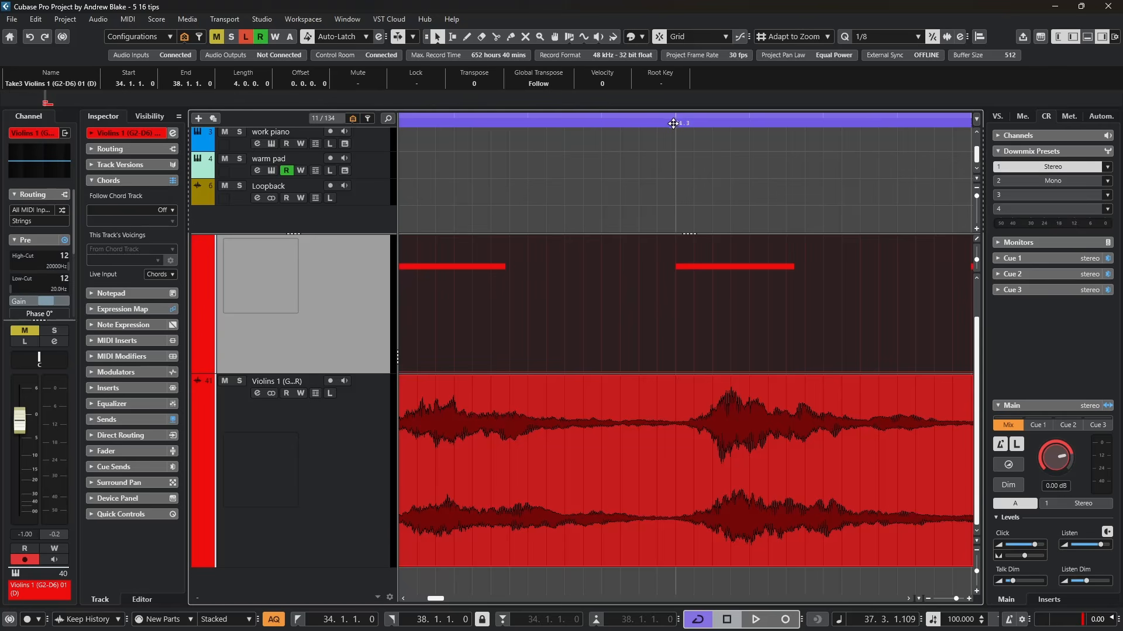
pyautogui.click(675, 125)
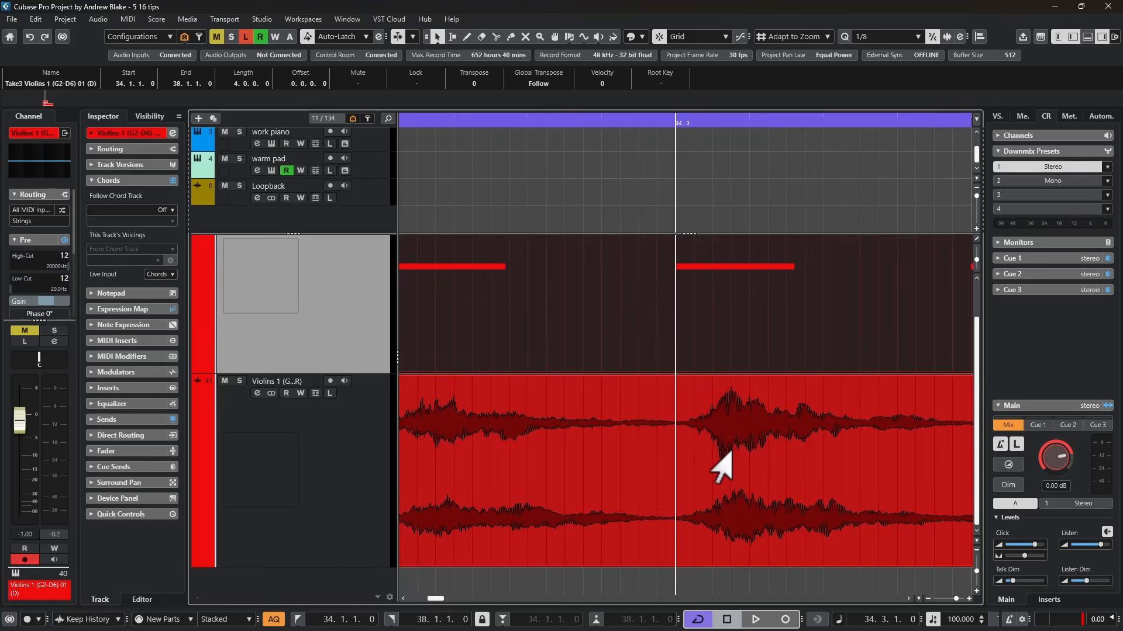
pyautogui.click(328, 448)
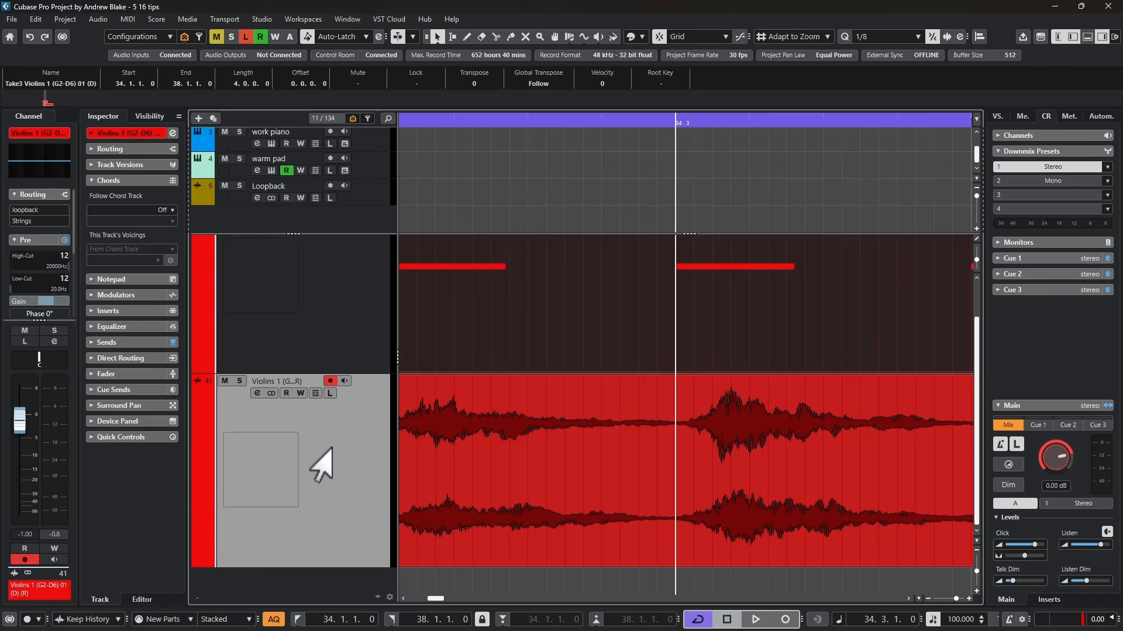
# - Select the Violins 1 MIDI track and open the Expression Map Setup for its Violins 1 map
pyautogui.click(260, 364)
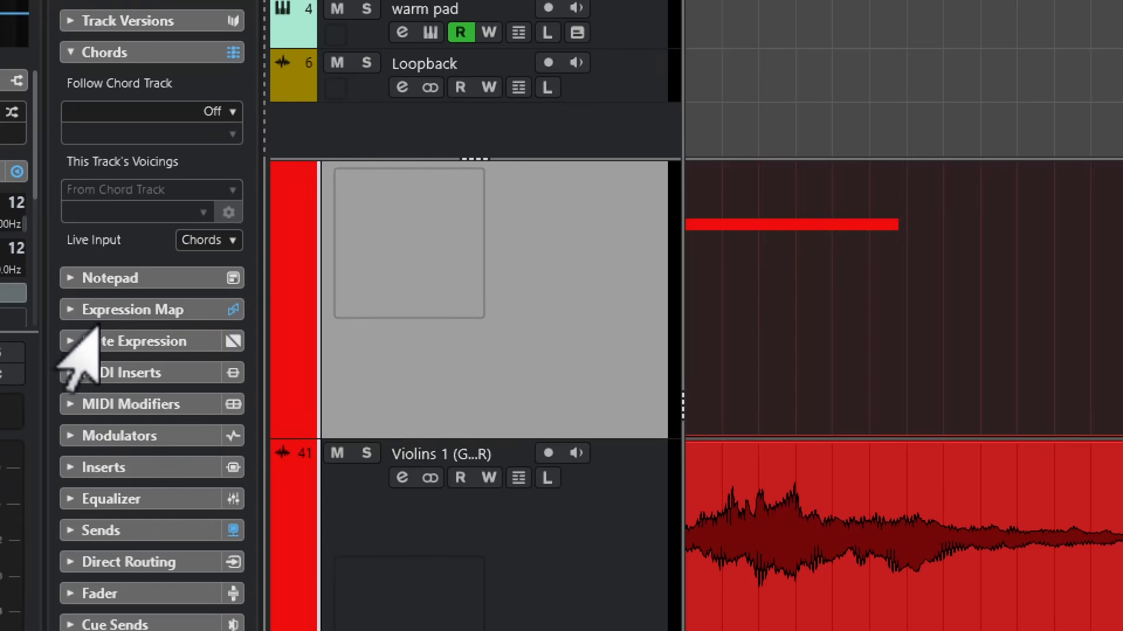
pyautogui.click(94, 308)
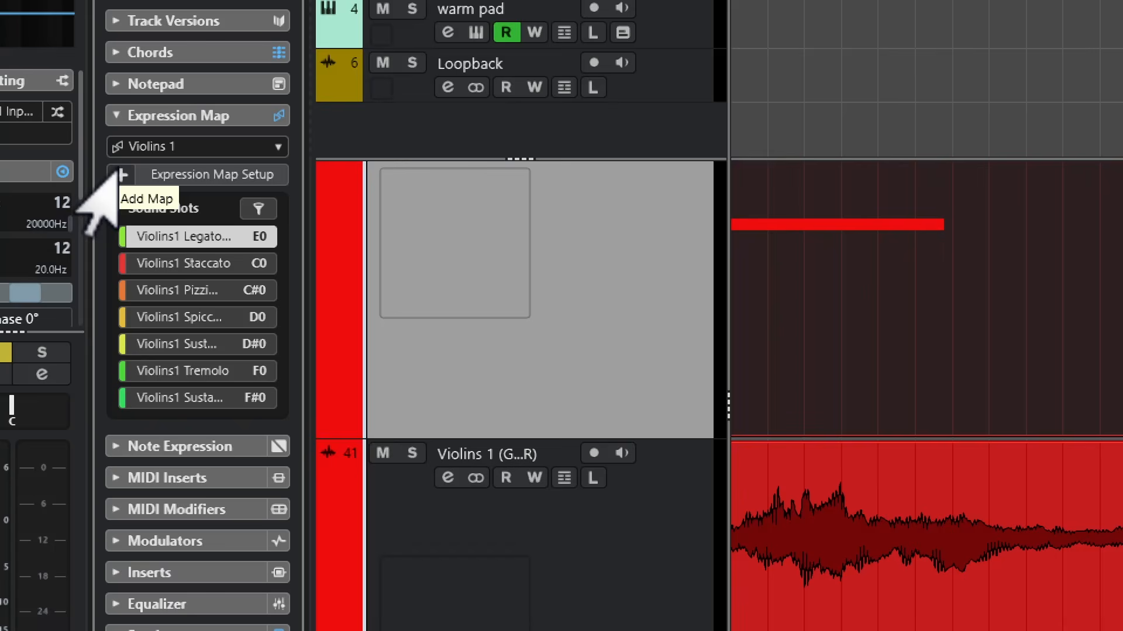
pyautogui.click(117, 171)
pyautogui.click(506, 418)
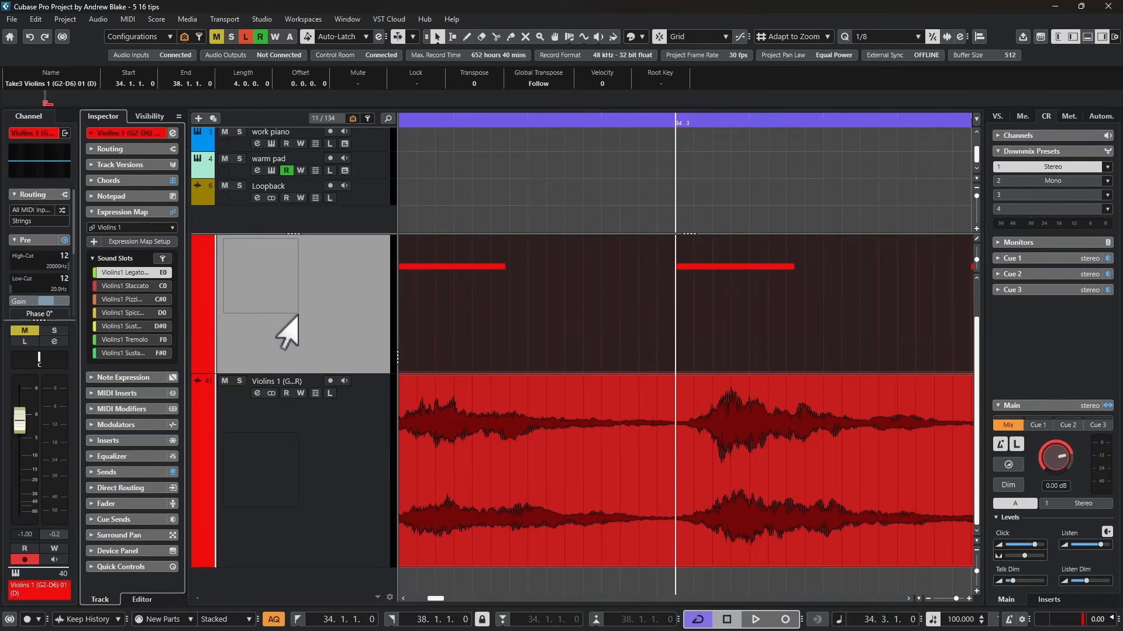
pyautogui.click(117, 242)
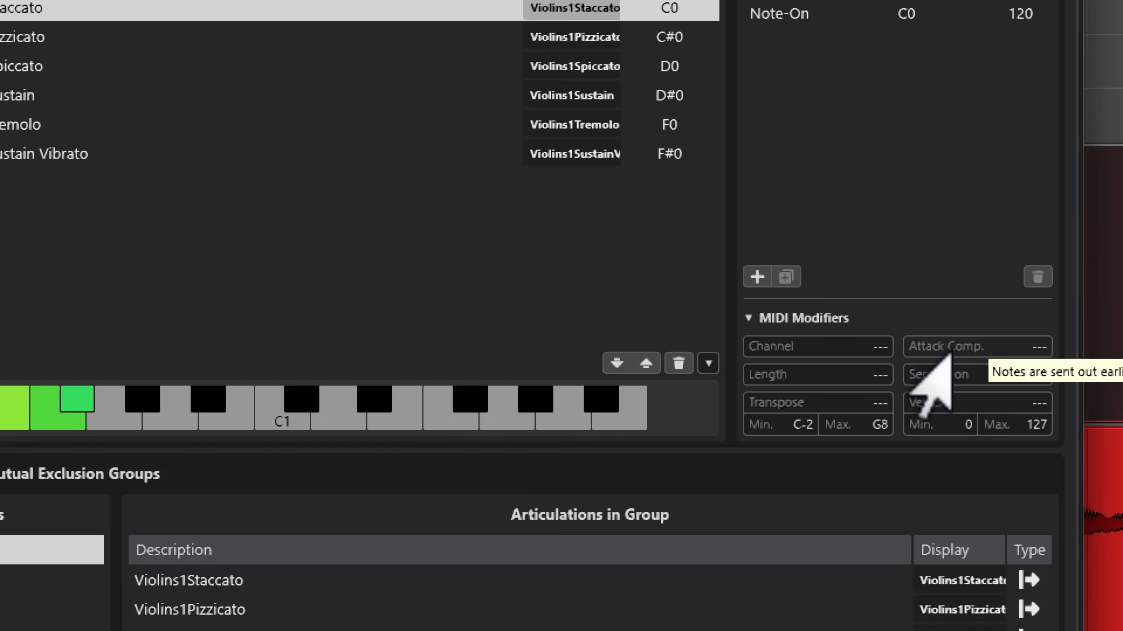
# - Raise the Attack Compensation of the Violins1Staccato sound slot in the MIDI Modifiers
pyautogui.click(1025, 345)
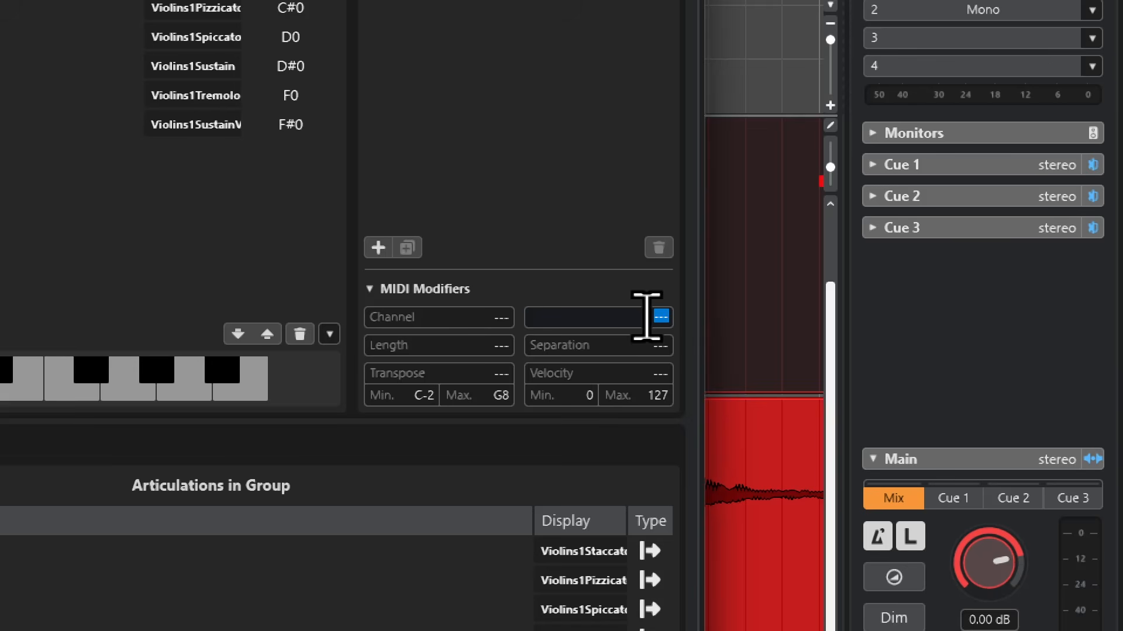
pyautogui.scroll(2, 649, 316)
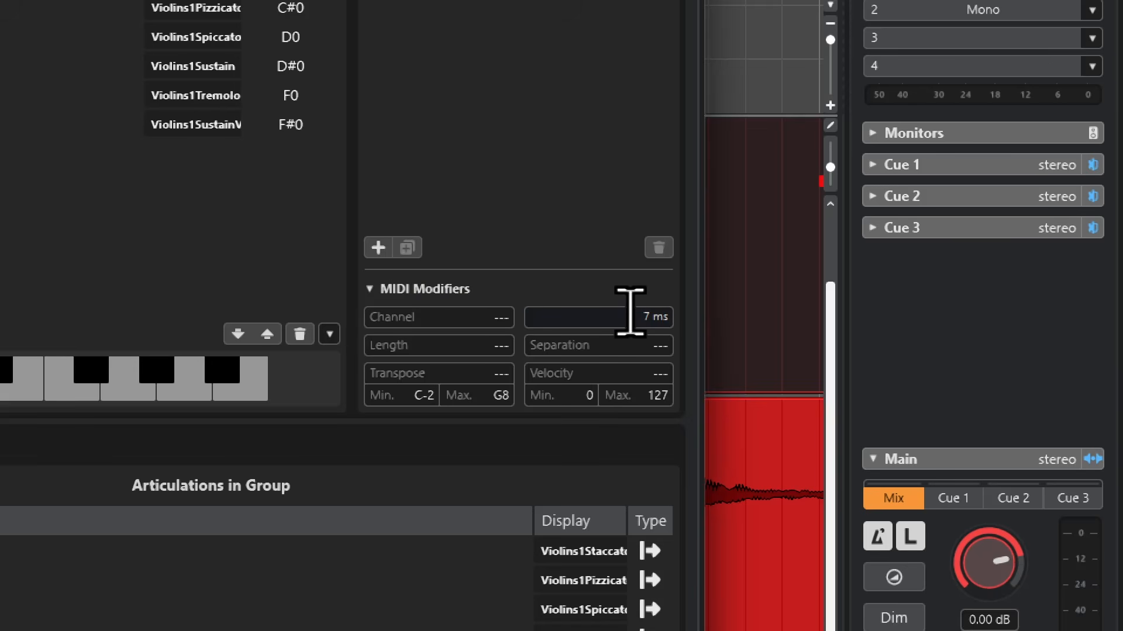
pyautogui.scroll(5, 630, 315)
pyautogui.scroll(5, 629, 316)
pyautogui.scroll(-5, 628, 317)
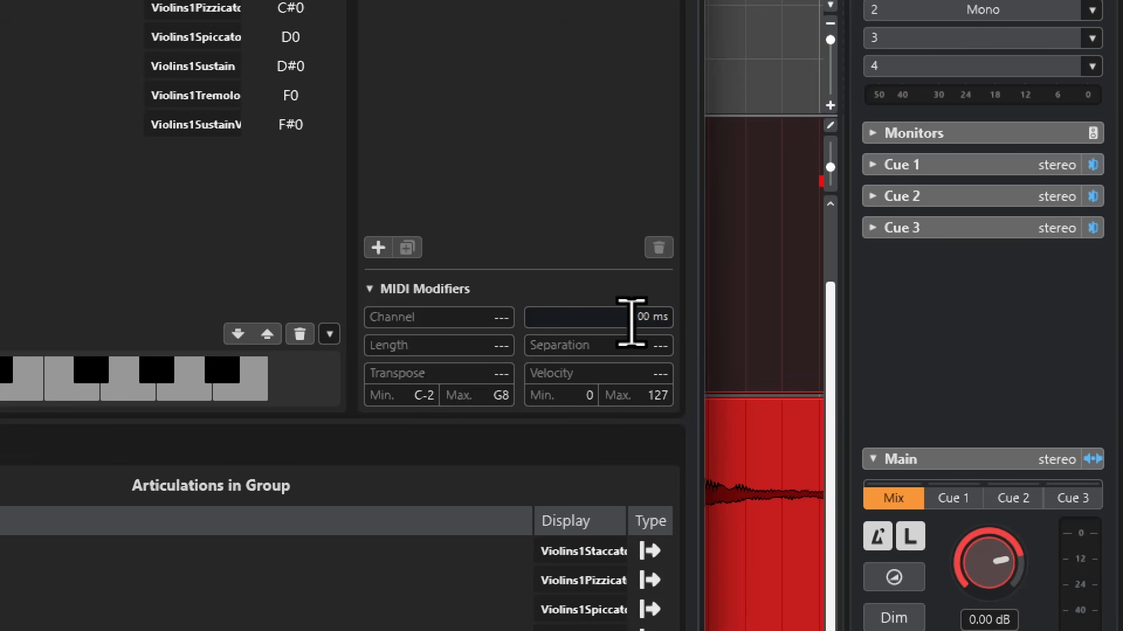
pyautogui.scroll(5, 628, 319)
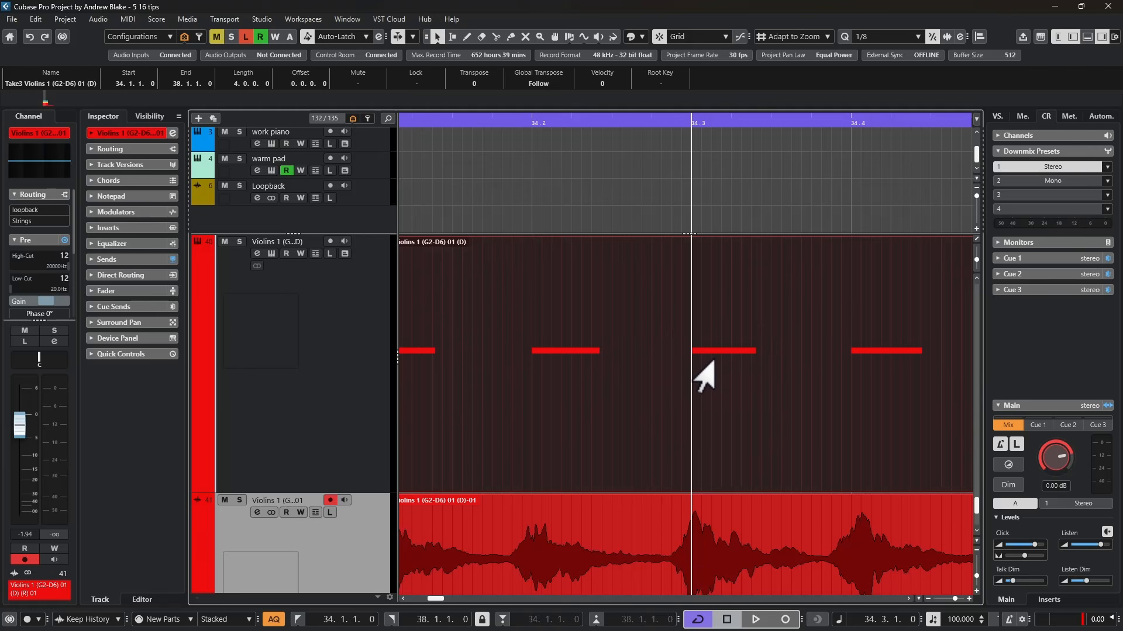
# - Close the Expression Map Setup window and open the record violins track's name for editing
pyautogui.scroll(-2, 684, 482)
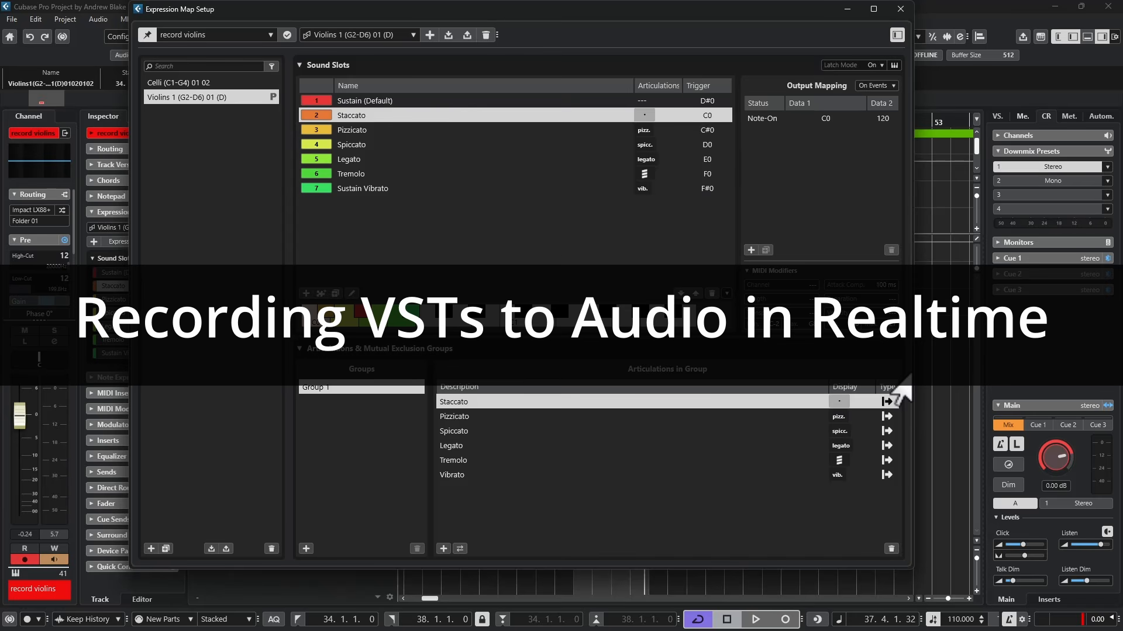
pyautogui.click(891, 10)
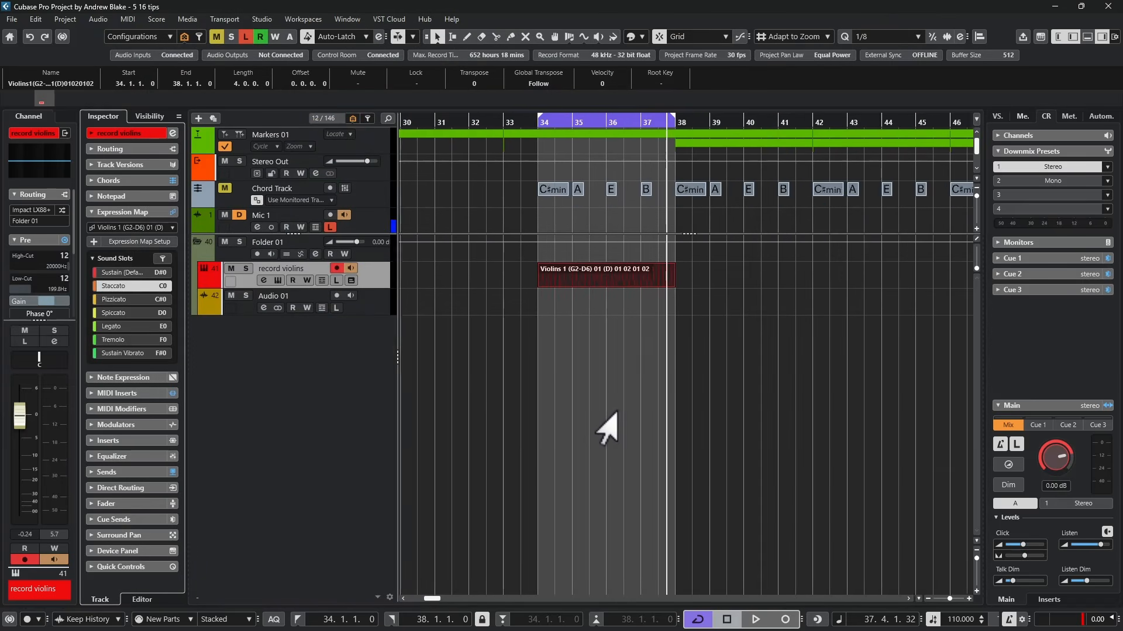
pyautogui.scroll(2, 607, 429)
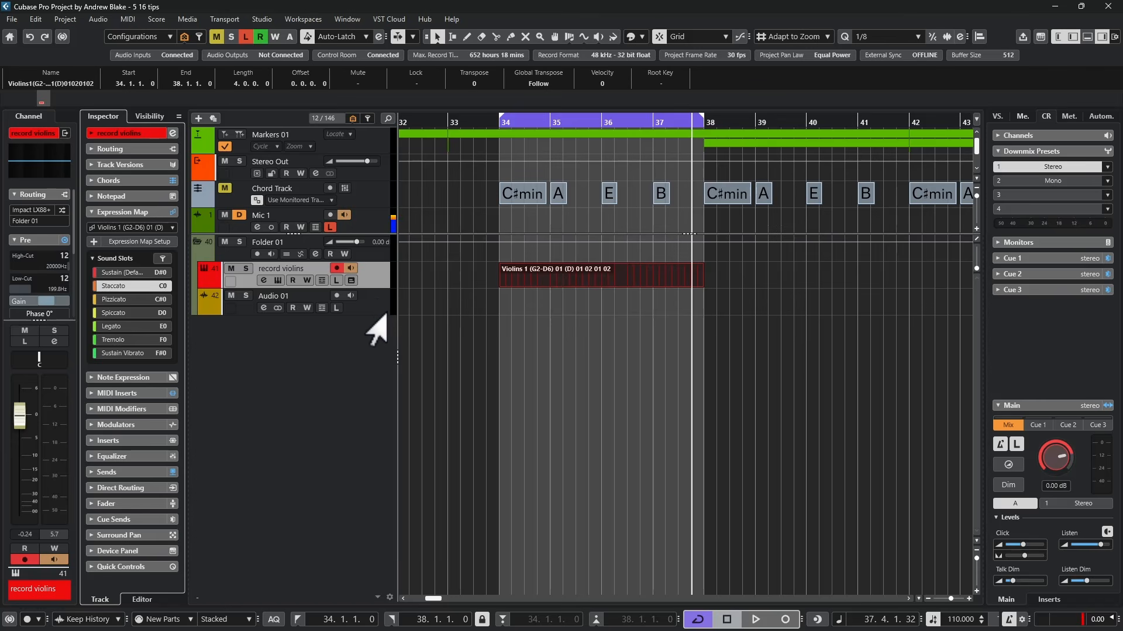
pyautogui.click(373, 276)
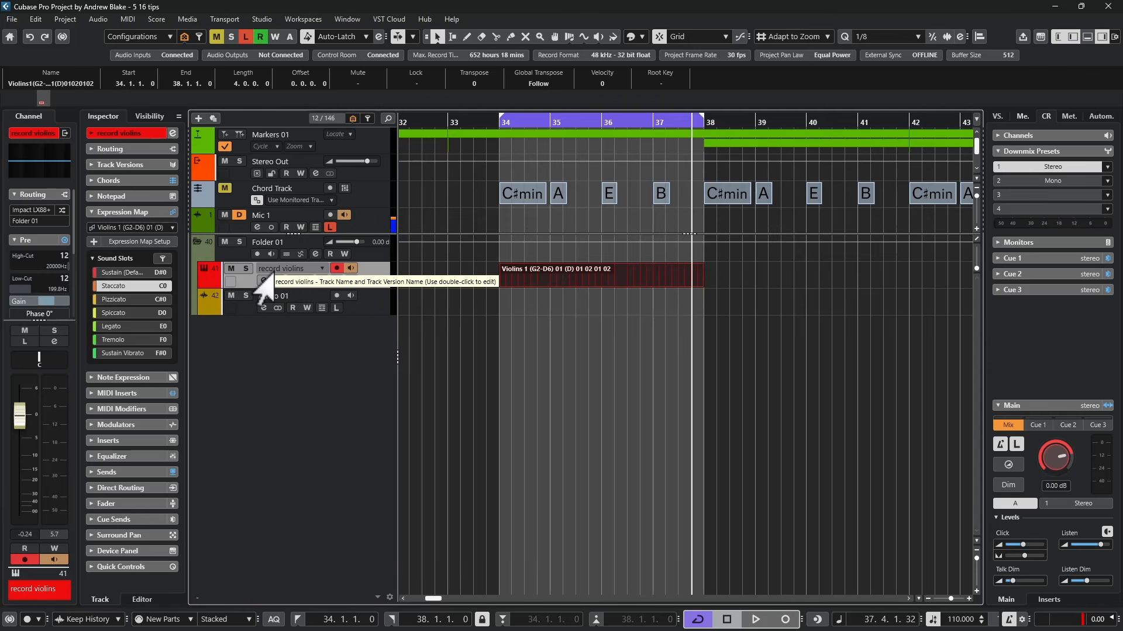
pyautogui.doubleClick(280, 269)
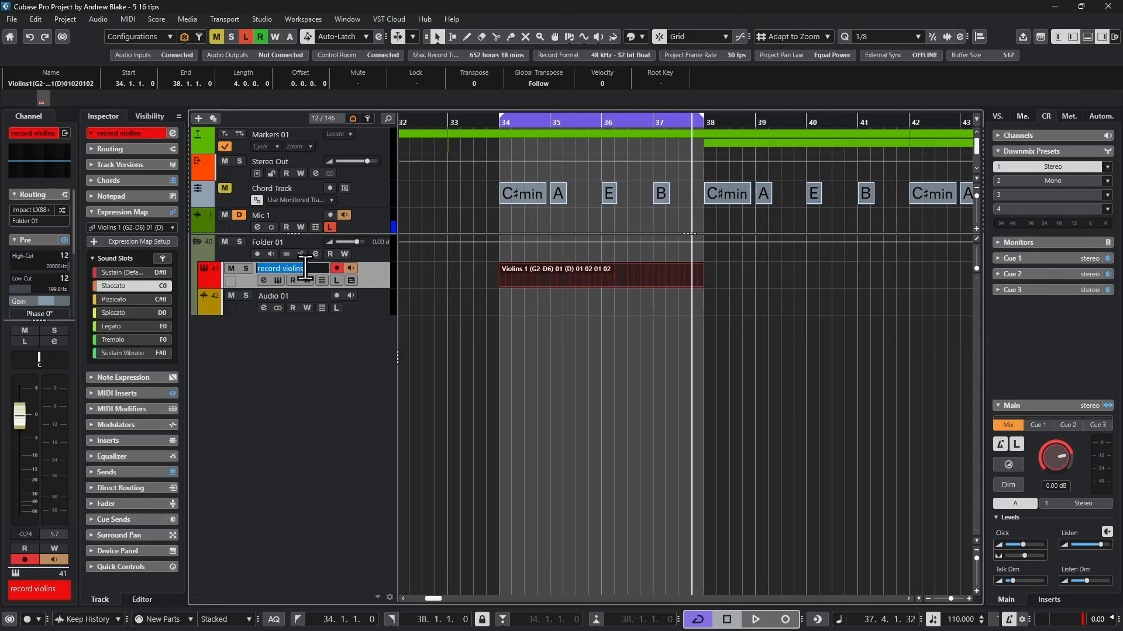
# - Add one stereo audio track with its input routing set to the record violins track instrument
pyautogui.rightClick(376, 300)
pyautogui.moveTo(446, 310)
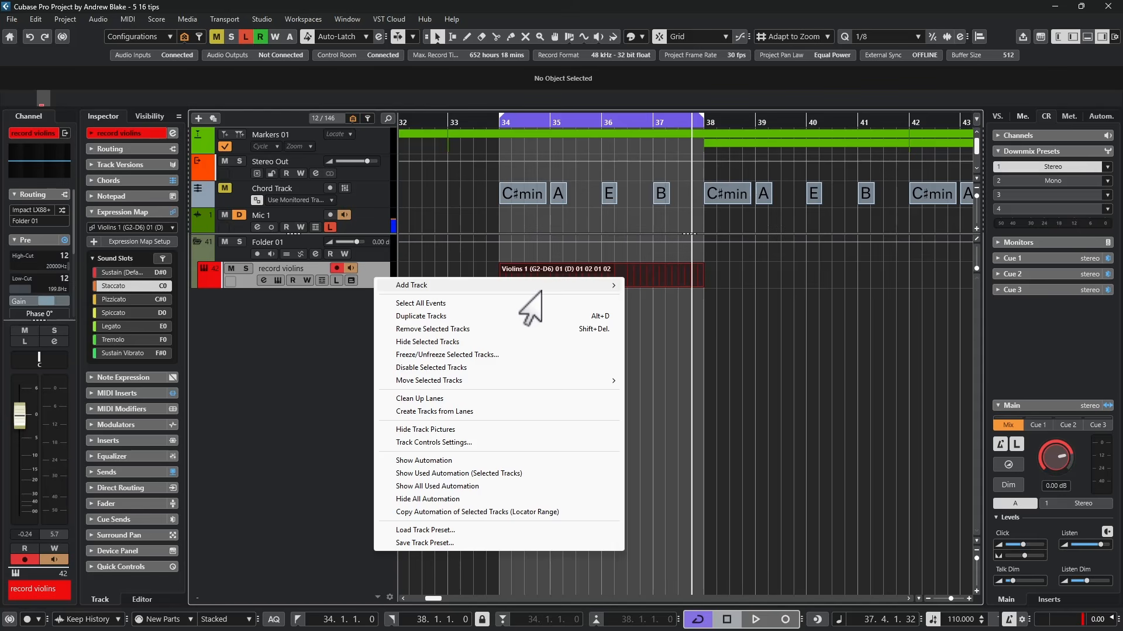
pyautogui.moveTo(501, 289)
pyautogui.click(658, 286)
pyautogui.click(565, 186)
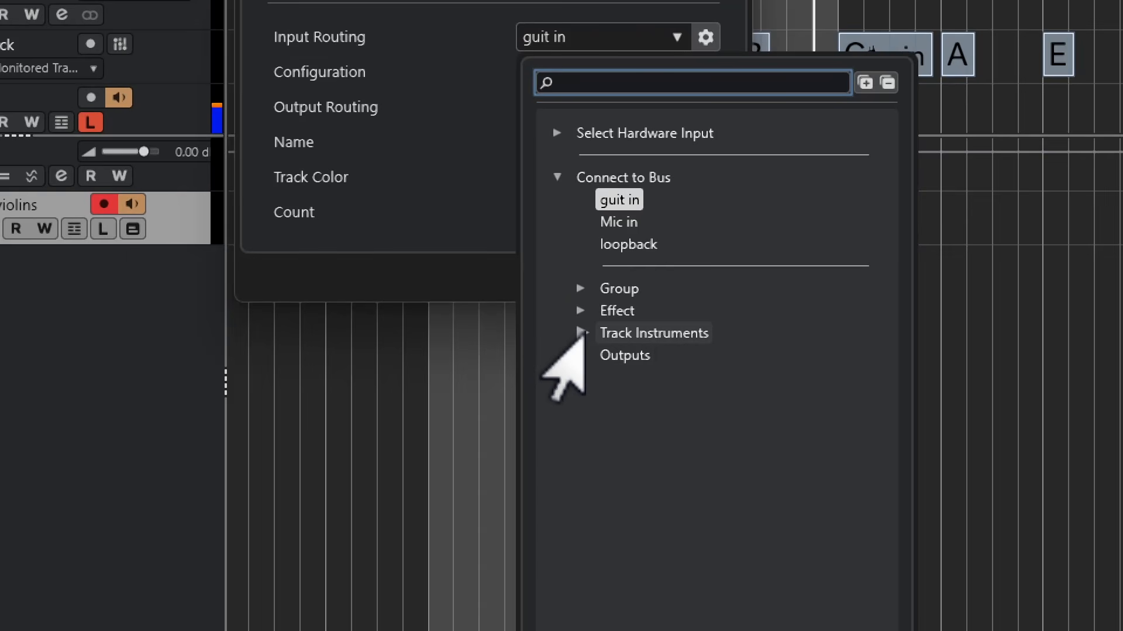
pyautogui.click(582, 333)
pyautogui.scroll(-1, 707, 439)
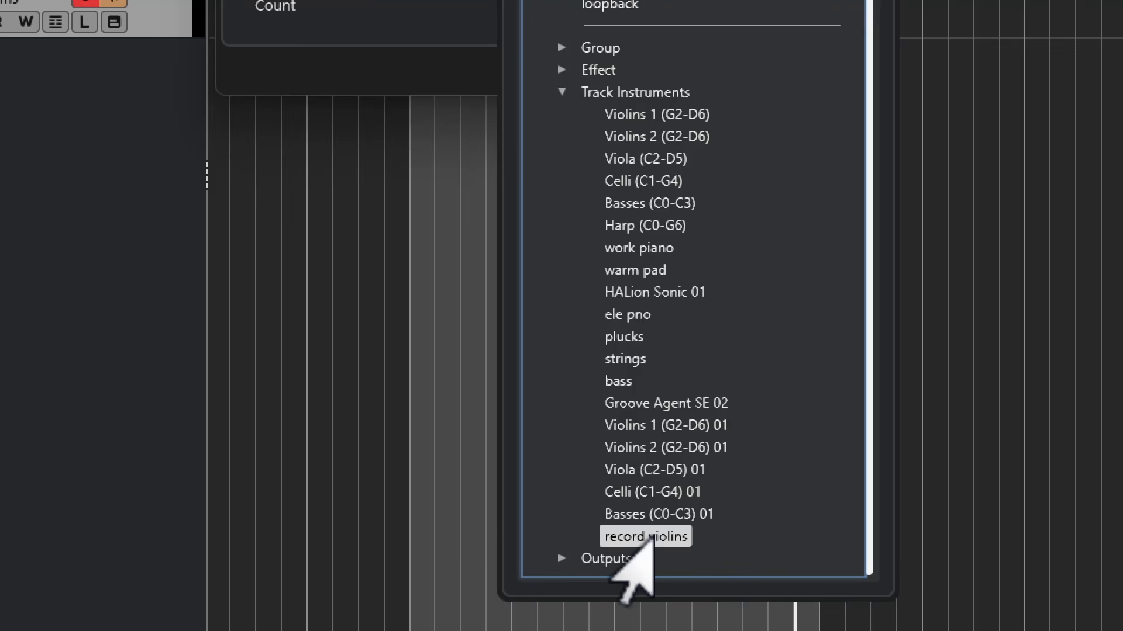
pyautogui.click(647, 537)
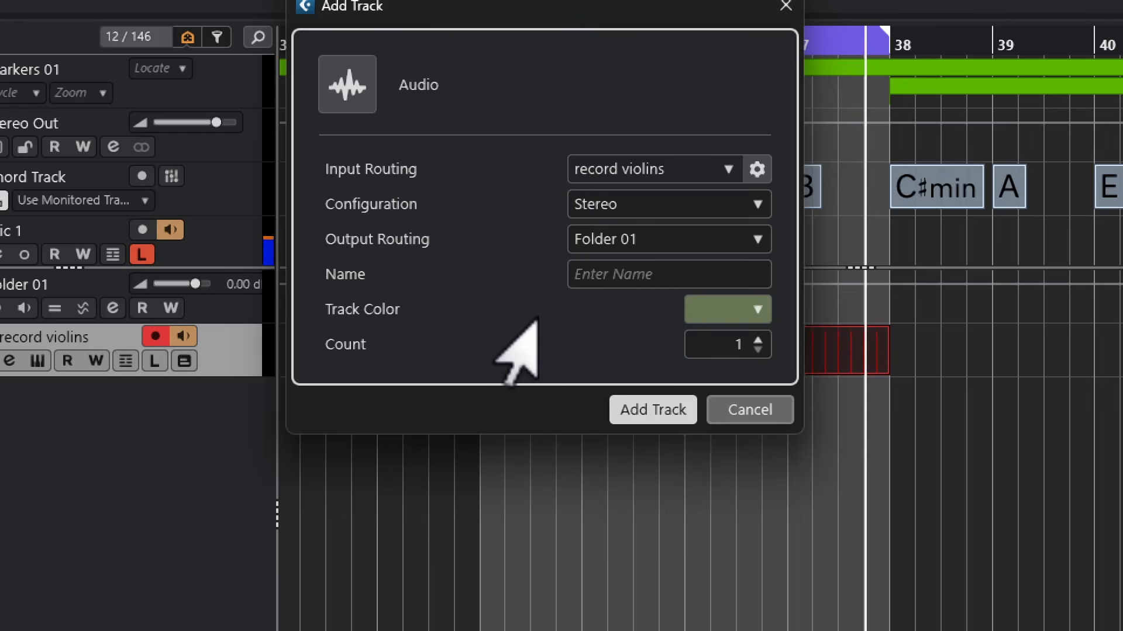
pyautogui.click(652, 410)
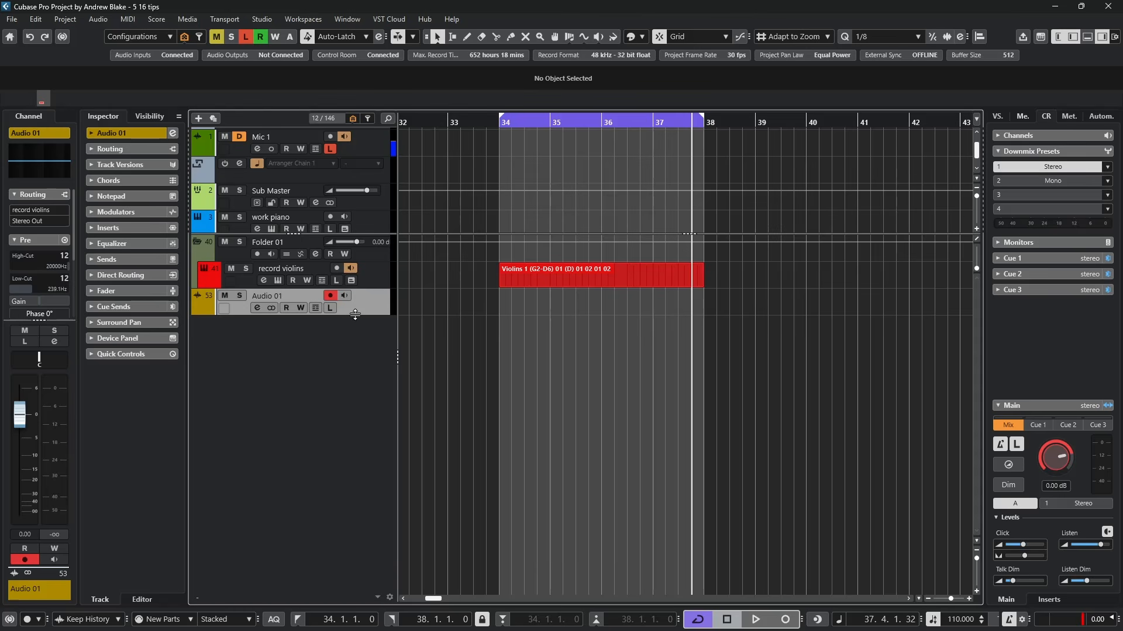
# - Record the record violins output onto Audio 01 in the cycle range from bar 34 to 38 and play back the take
pyautogui.click(361, 275)
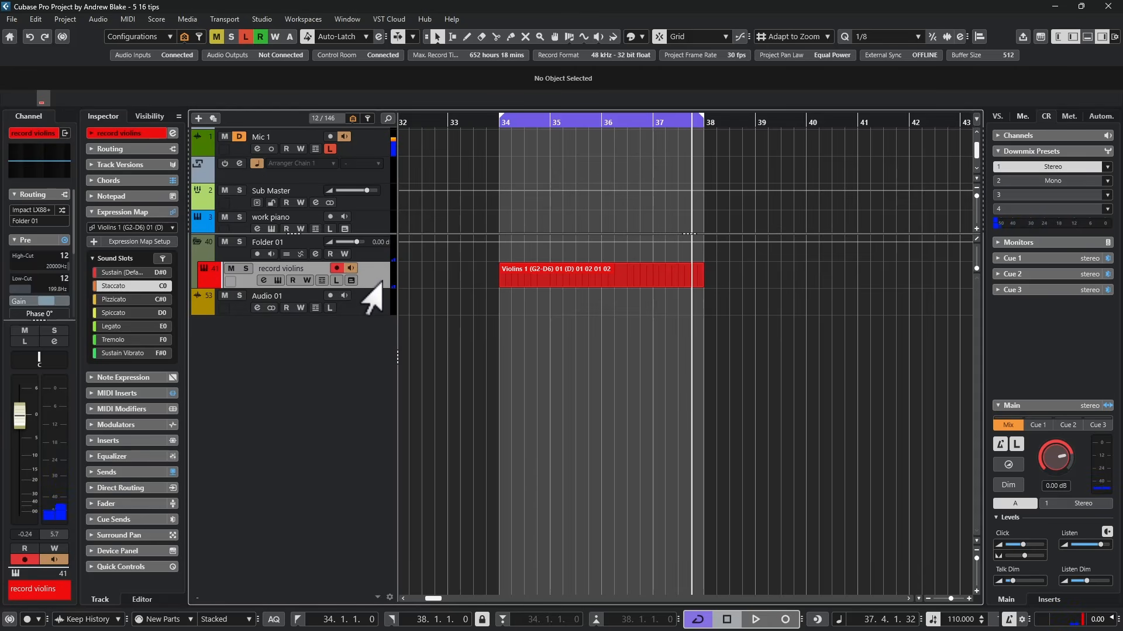
pyautogui.click(371, 306)
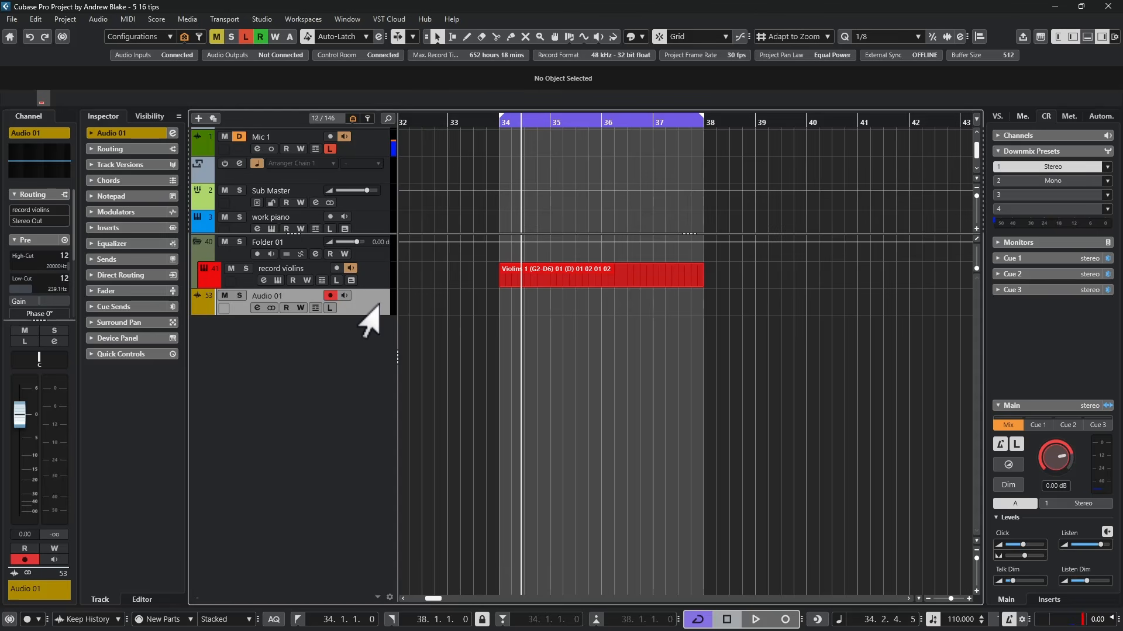
pyautogui.press('KP_Multiply')
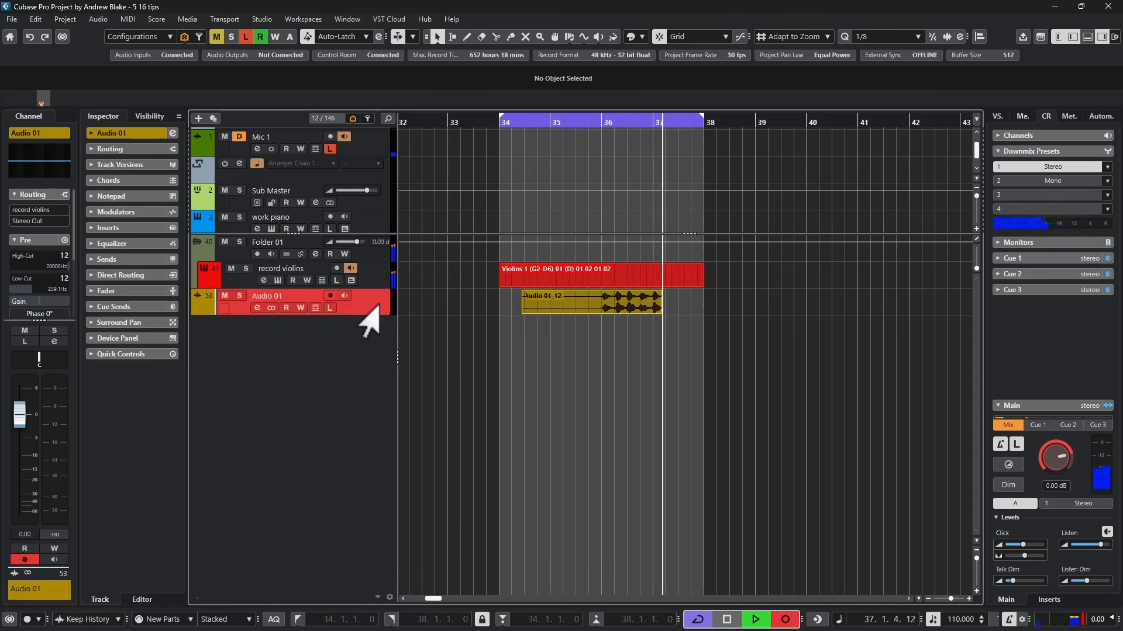
pyautogui.press('space')
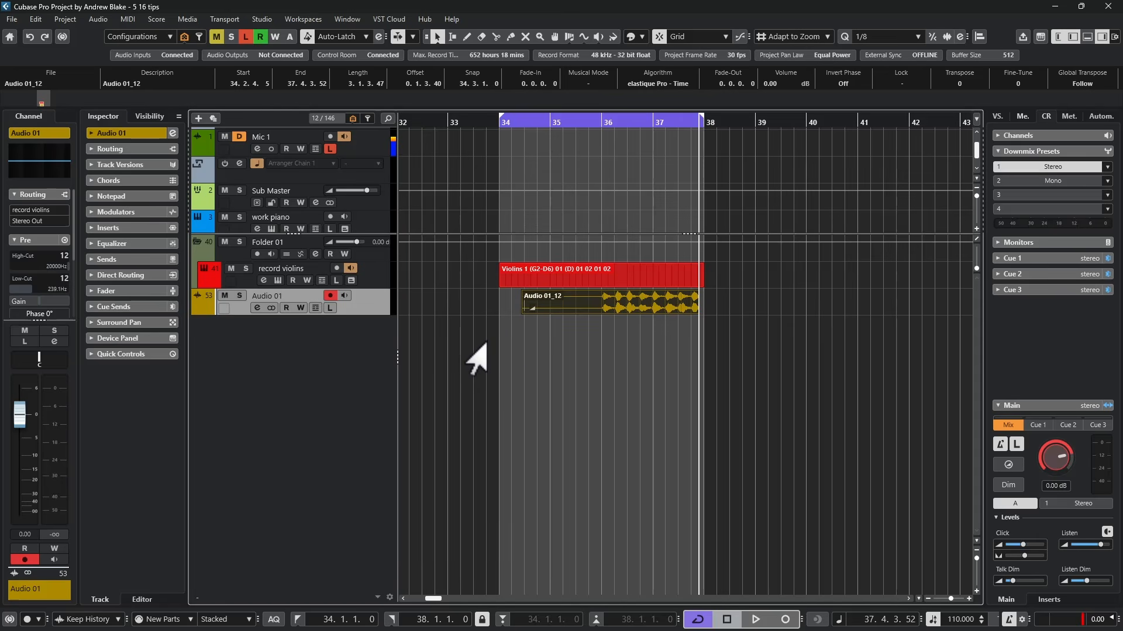
pyautogui.press('space')
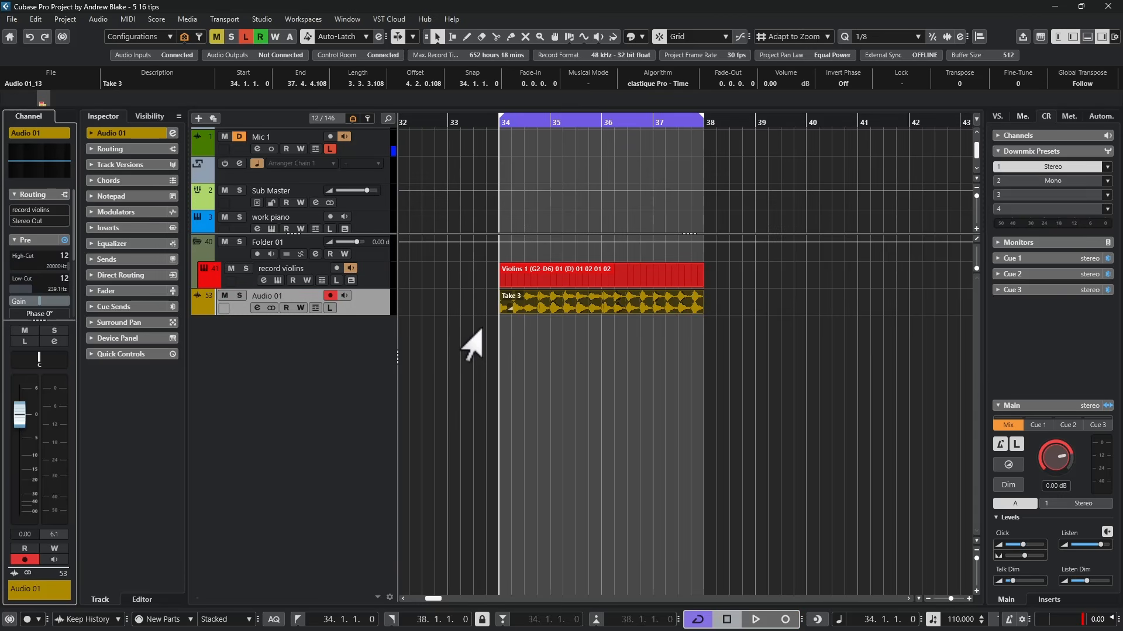
pyautogui.press('space')
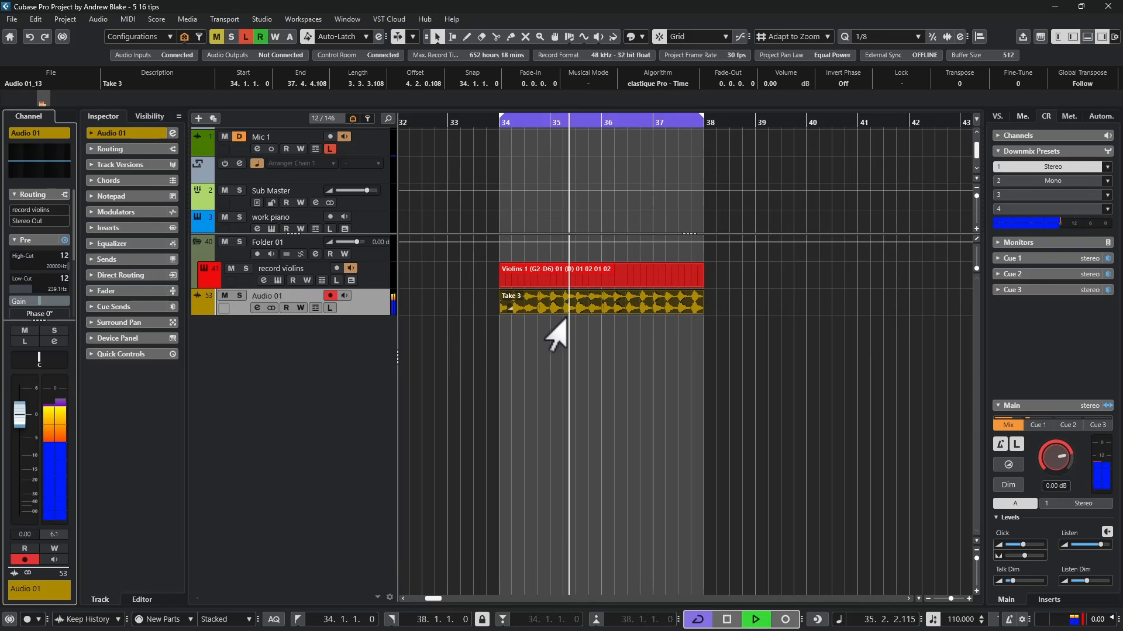
pyautogui.press('space')
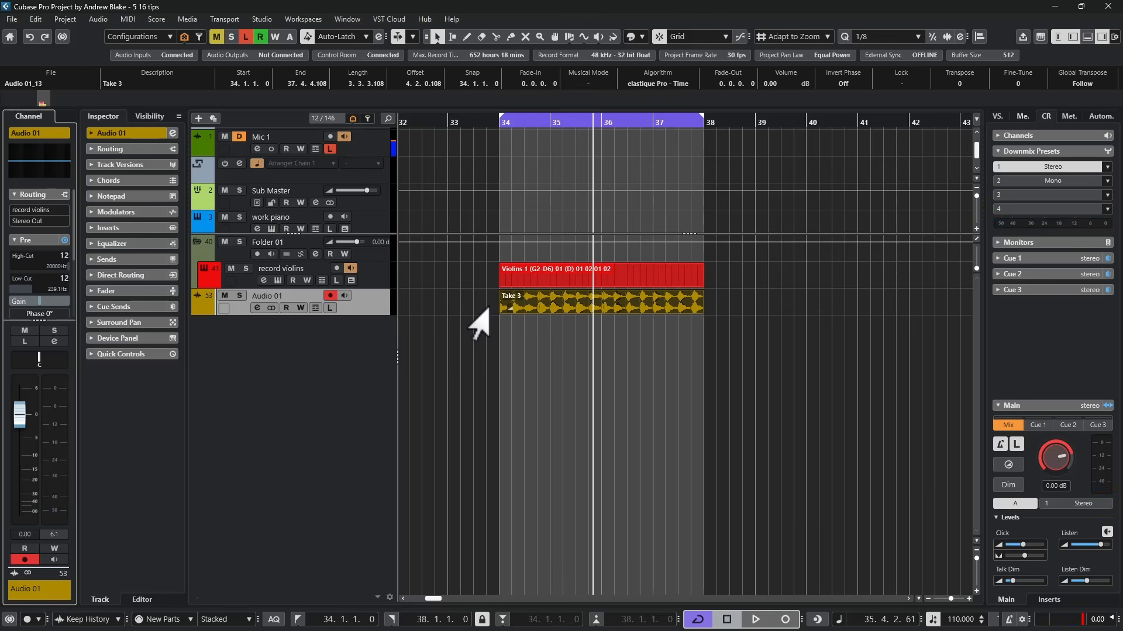
# - Set the record violins track's chord Live Input to Chords and record more cycled takes onto Audio 01
pyautogui.click(366, 279)
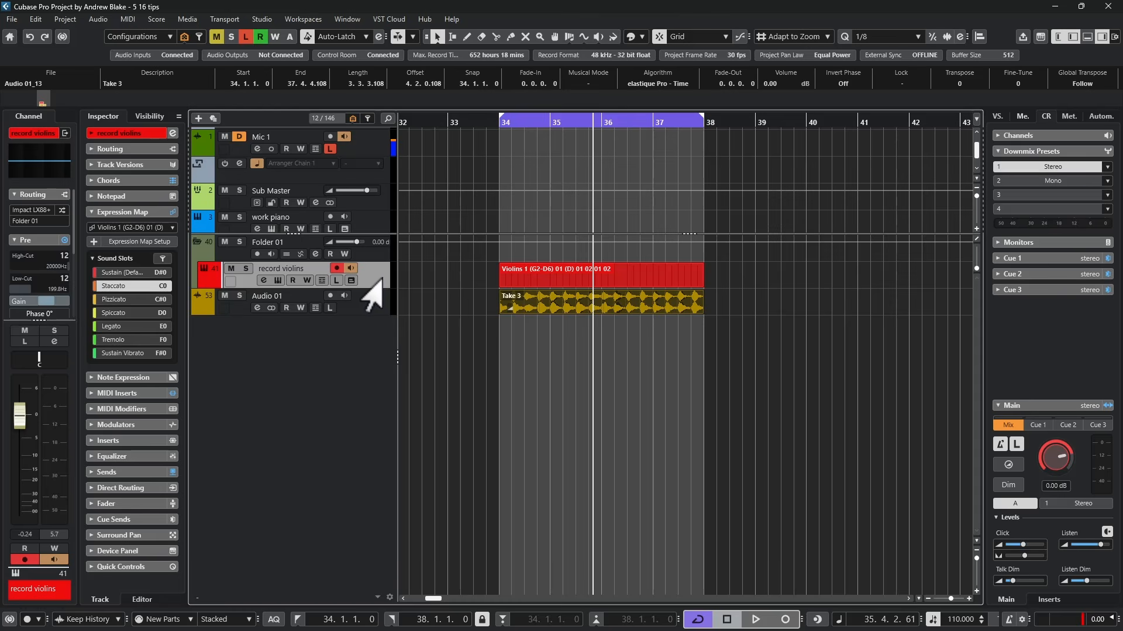
pyautogui.click(93, 181)
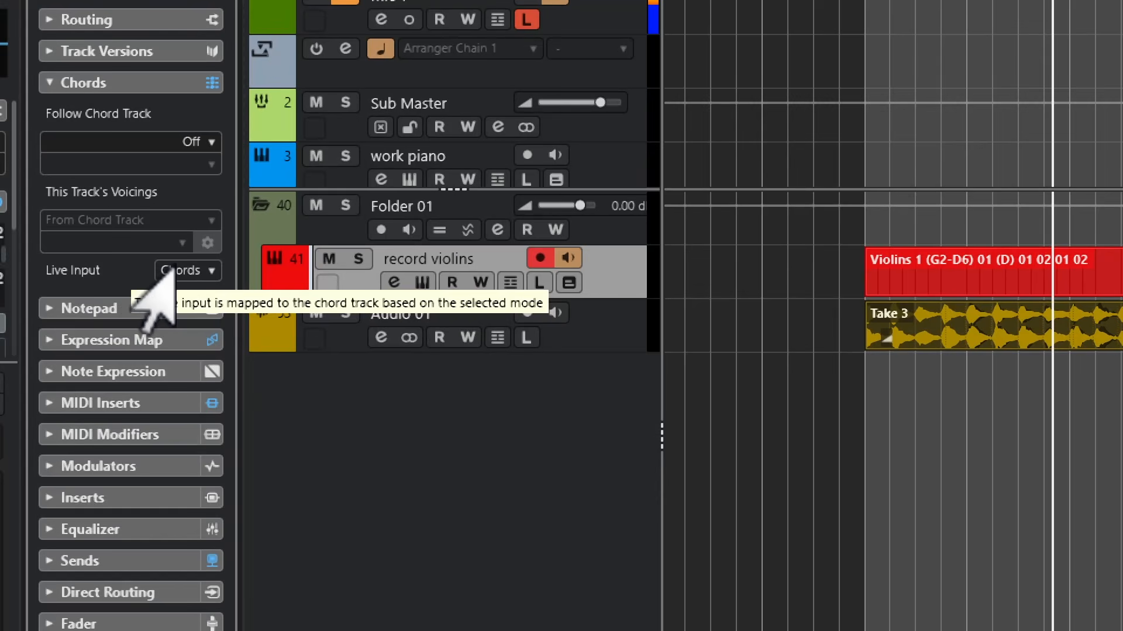
pyautogui.click(150, 275)
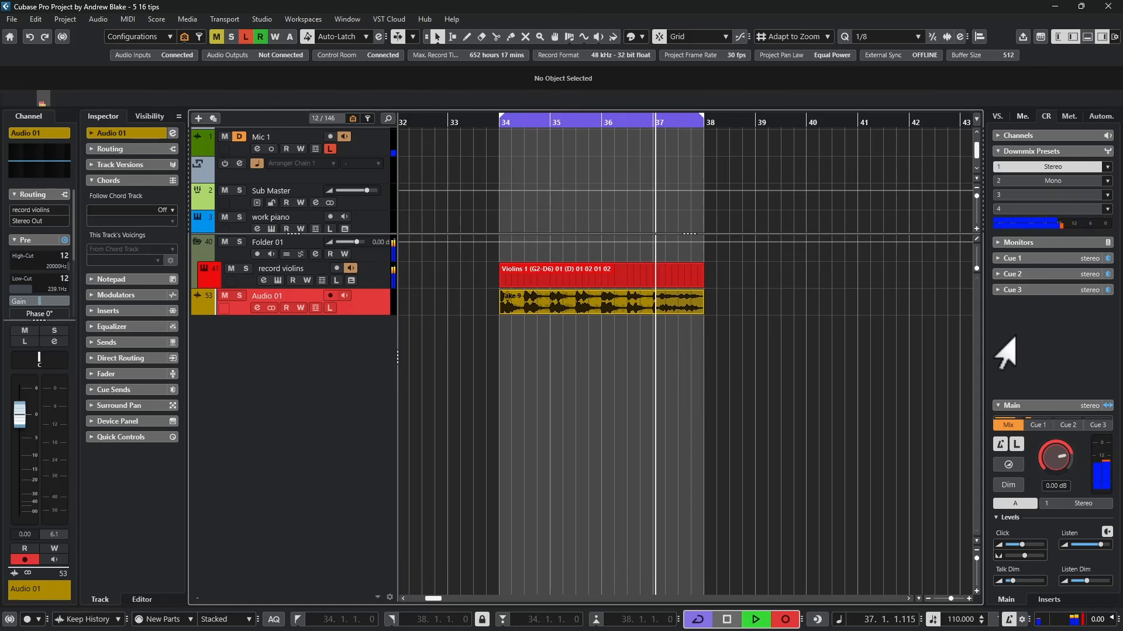
pyautogui.press('space')
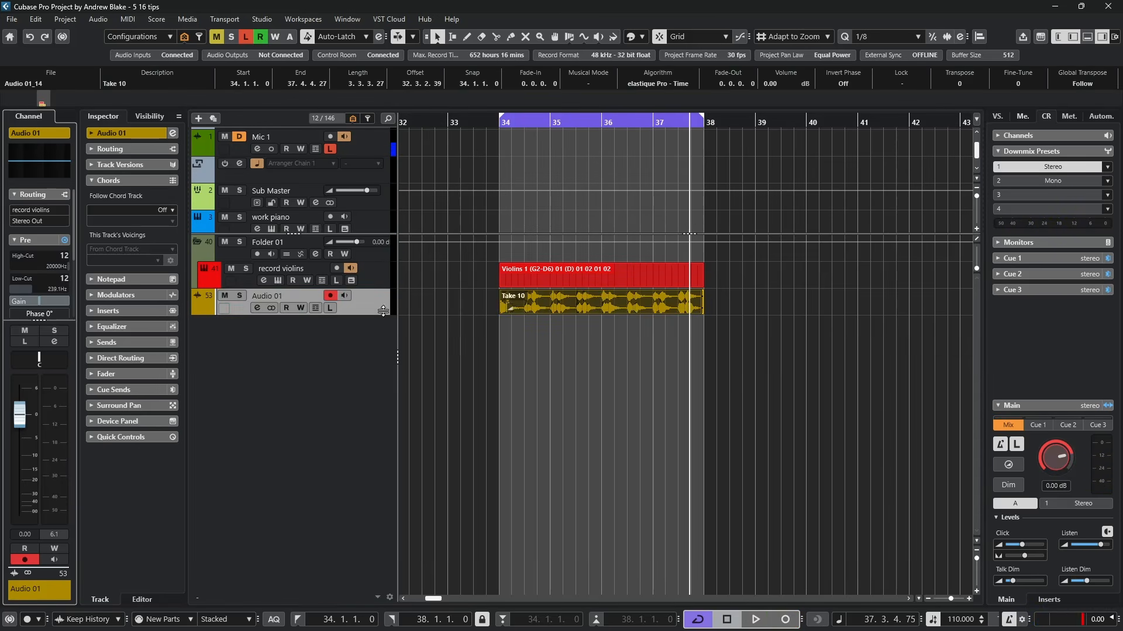
# - Check the take lanes of Audio 01, collapse them and create separate tracks from the lanes
pyautogui.click(315, 307)
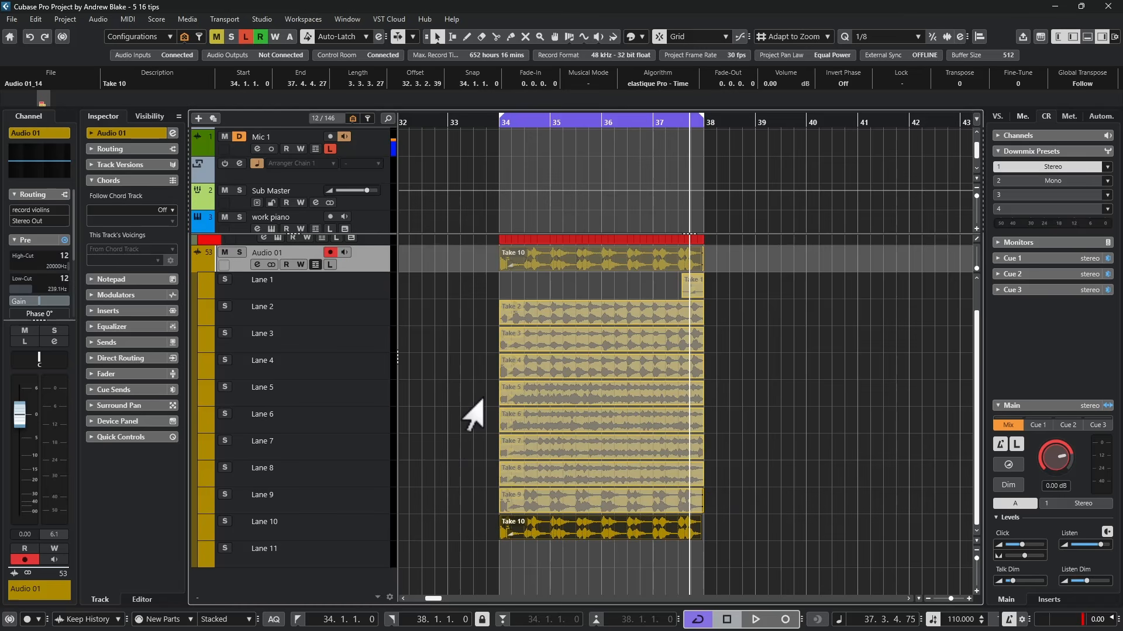
pyautogui.click(316, 265)
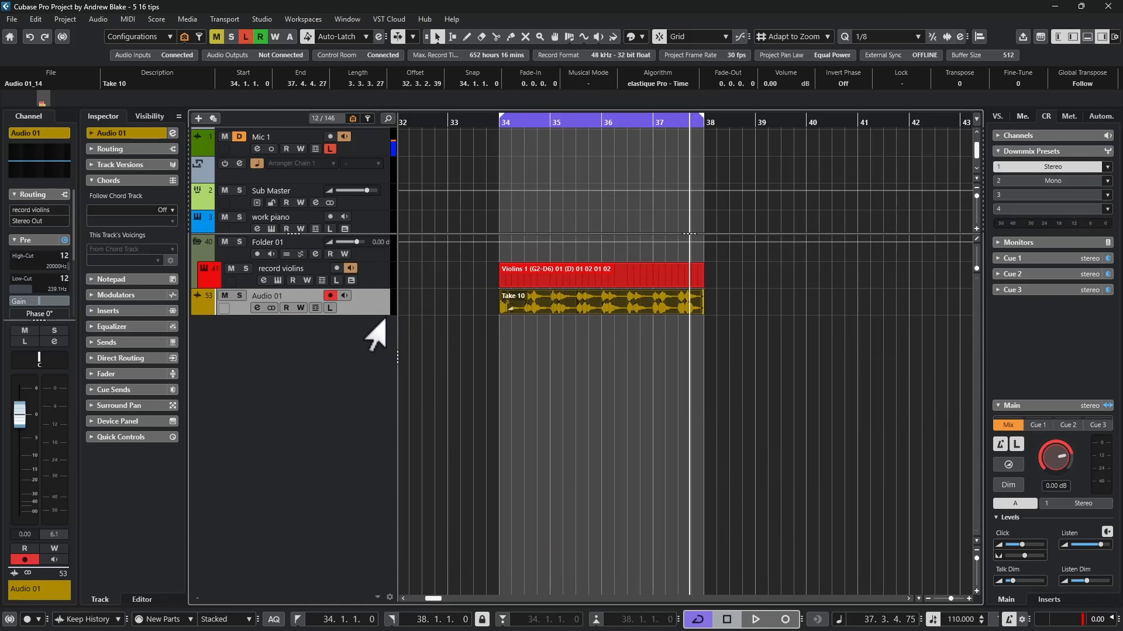
pyautogui.rightClick(357, 305)
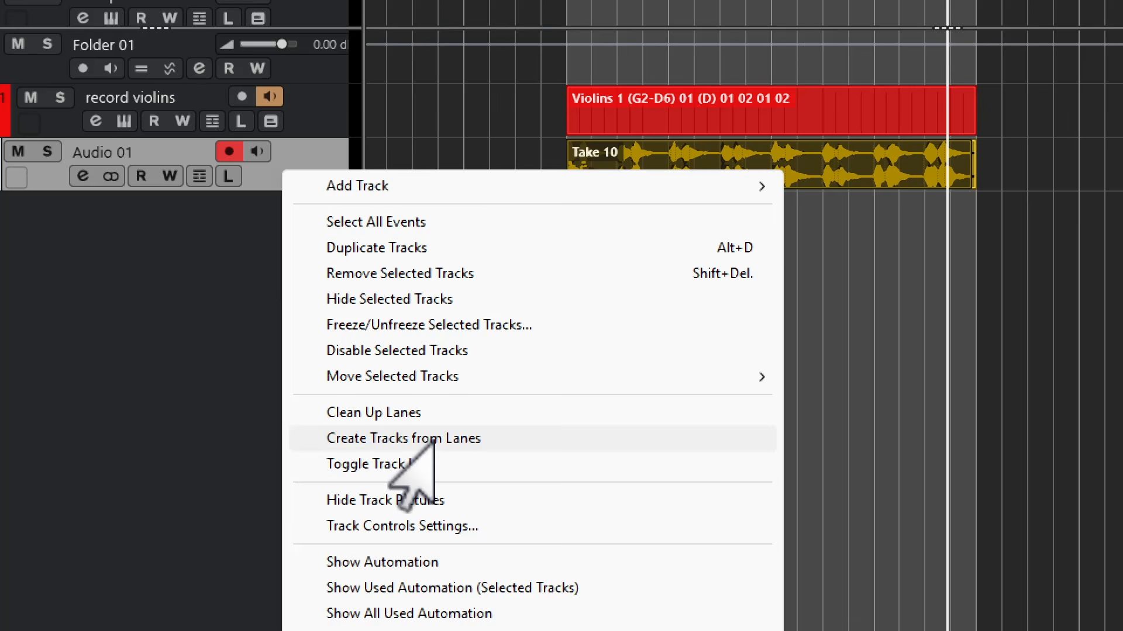
pyautogui.click(433, 440)
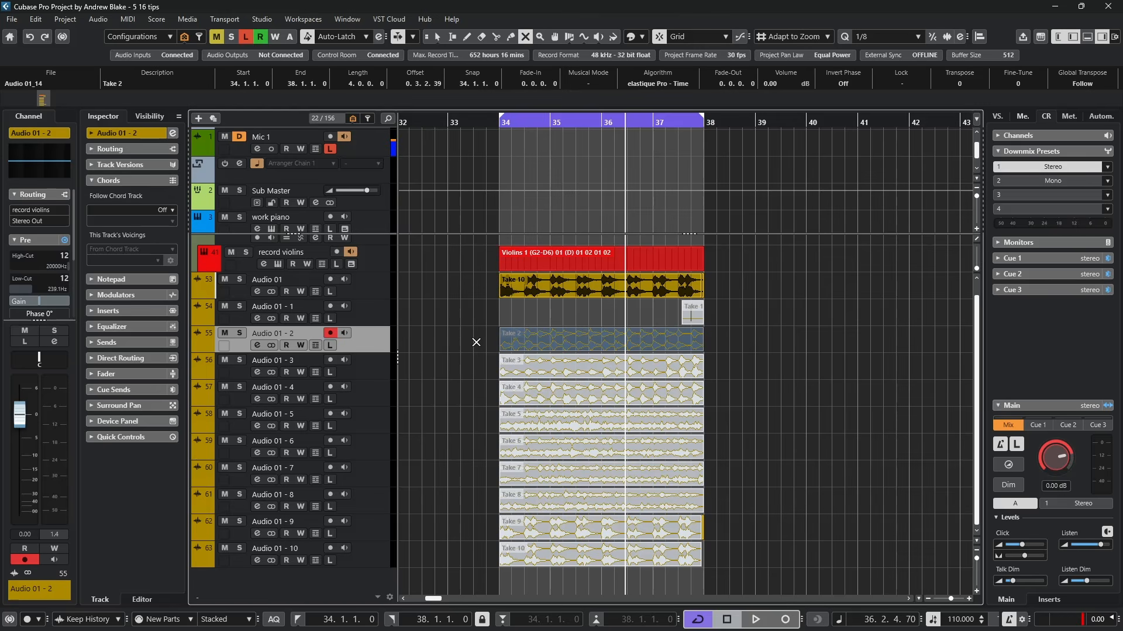
# - Unmute Take 2, Take 7, Take 8 and Take 10 on their new tracks during playback
pyautogui.press('space')
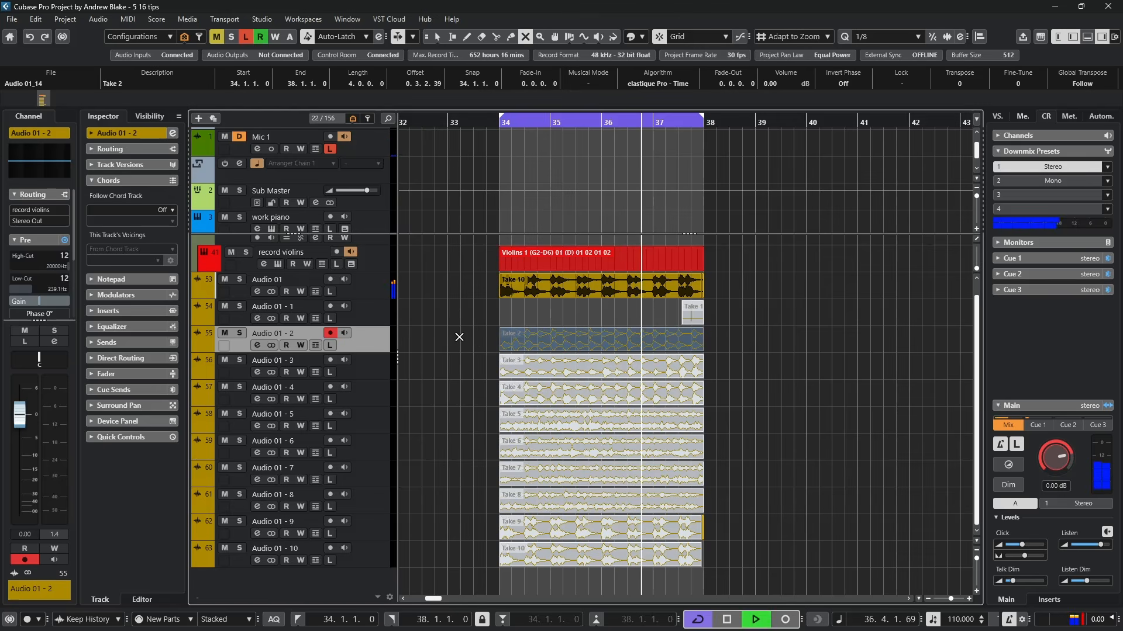
pyautogui.click(520, 342)
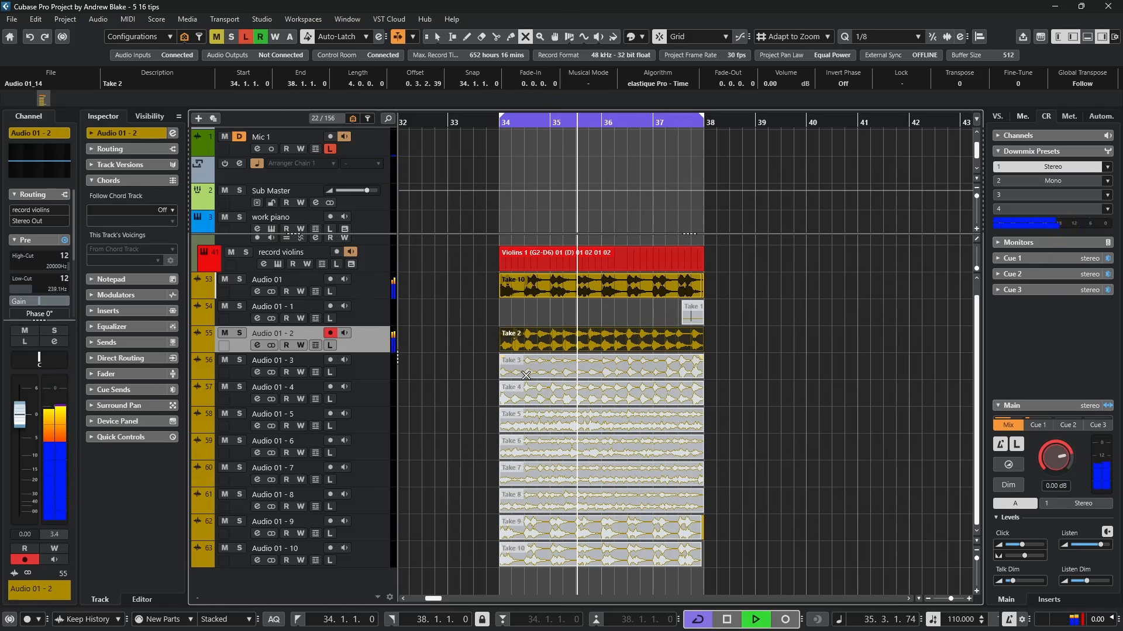
pyautogui.click(529, 476)
pyautogui.click(527, 503)
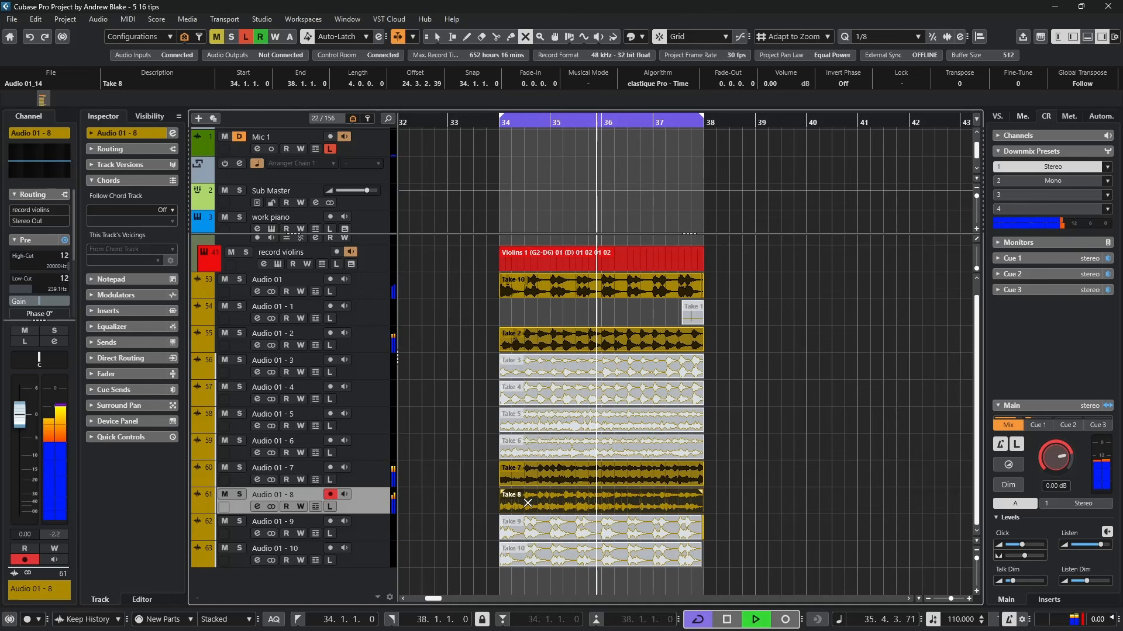
pyautogui.click(524, 556)
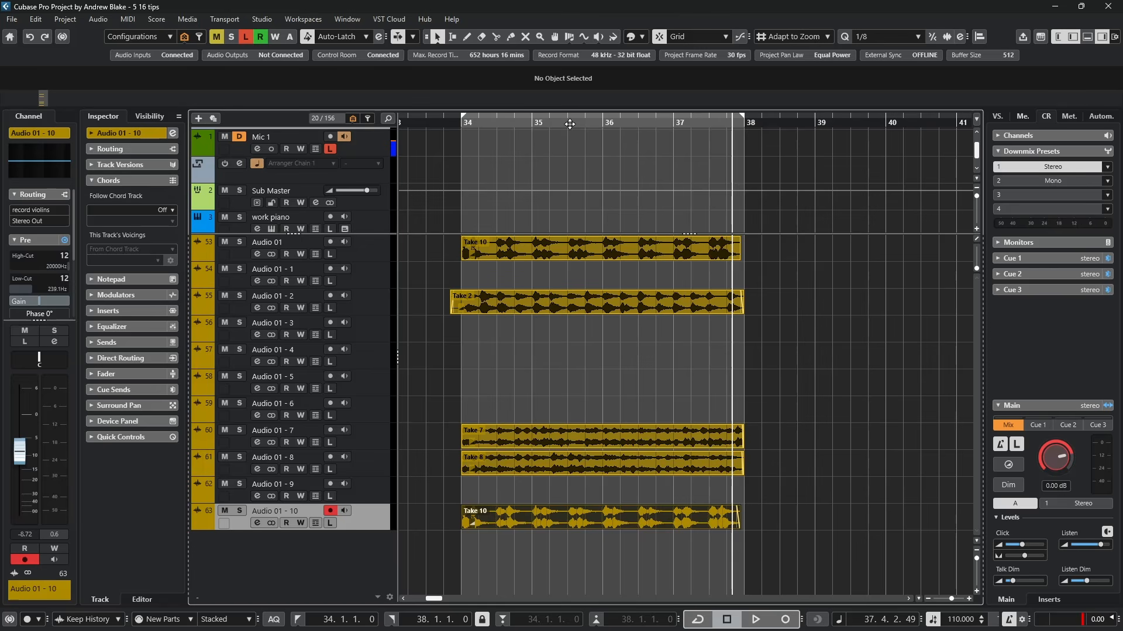
# - Play the layered violin takes together up to bar 38 with cycle off and stop playback
pyautogui.click(569, 124)
pyautogui.press('space')
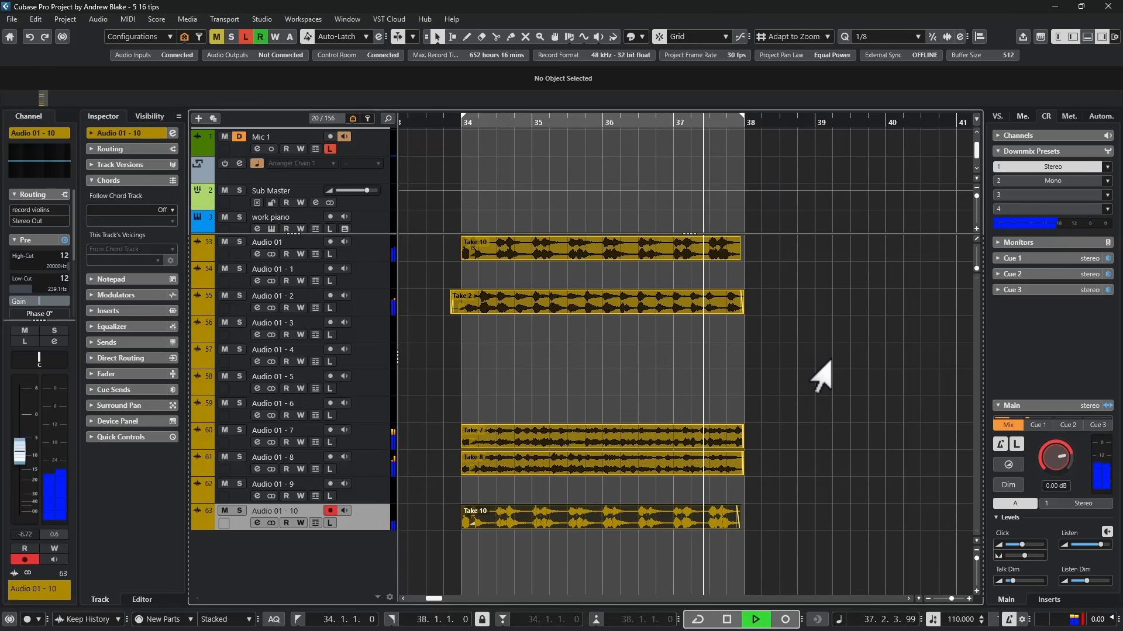
pyautogui.press('space')
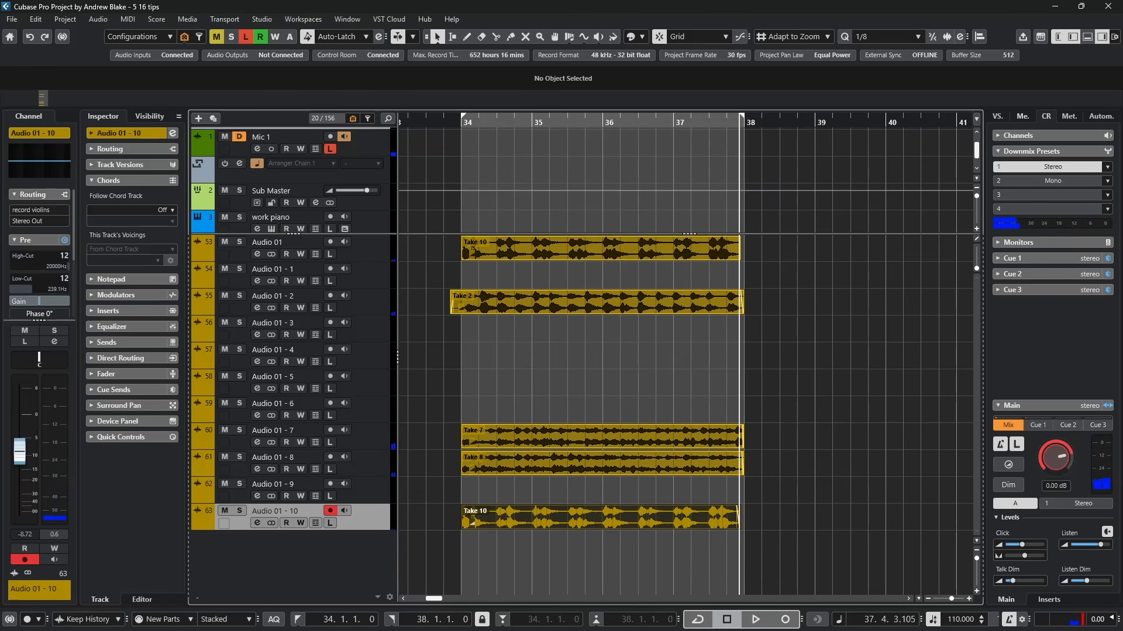